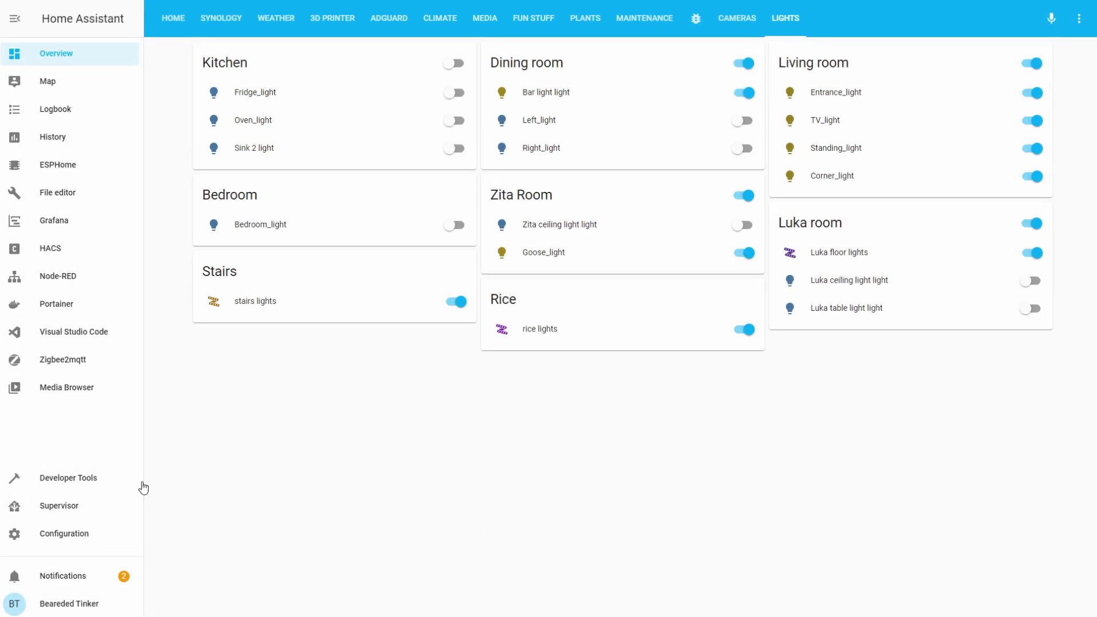
Step: Open the Integrations page and look up the key light's IP 192.168.1.139 in Elgato Control Center
{"action": "left_click", "coordinate": [90, 536]}
{"action": "left_click", "coordinate": [633, 139]}
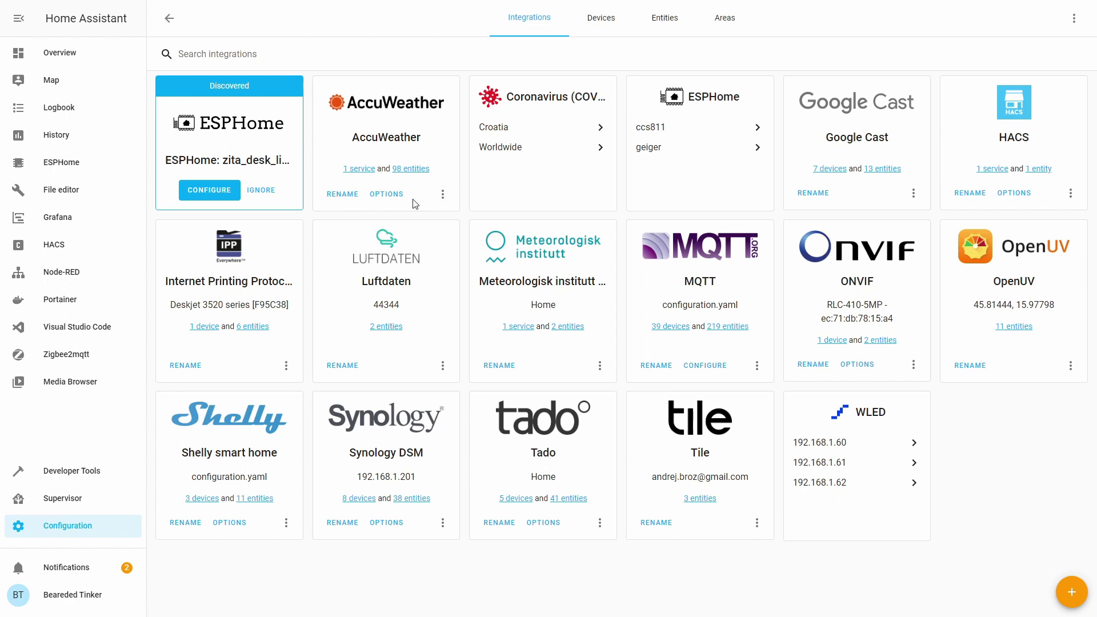
{"action": "left_click", "coordinate": [990, 614]}
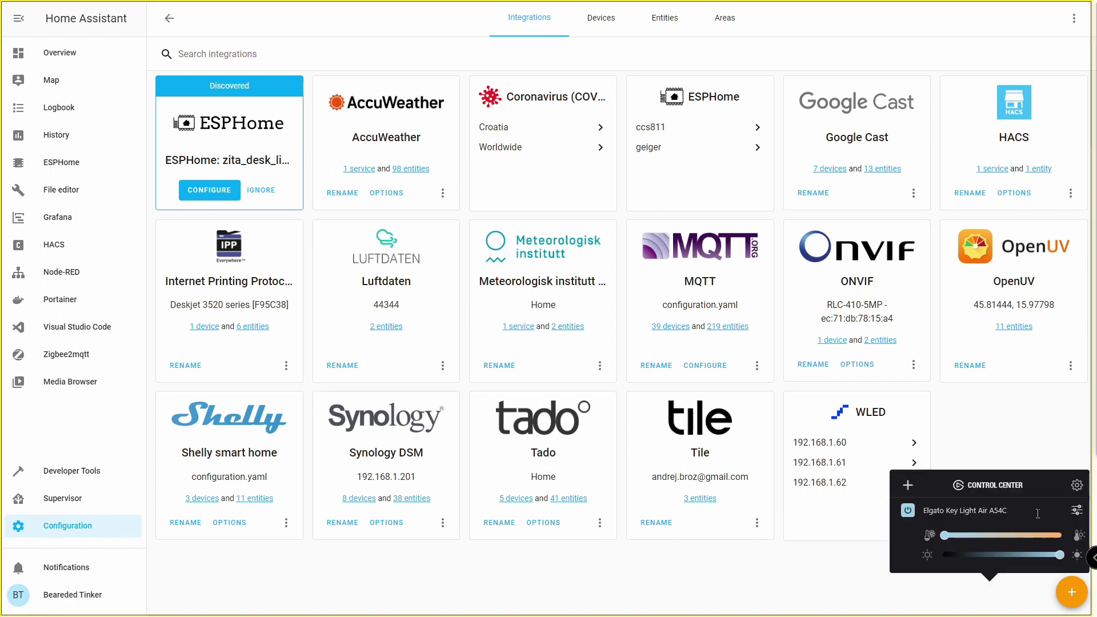
{"action": "left_click", "coordinate": [1076, 512]}
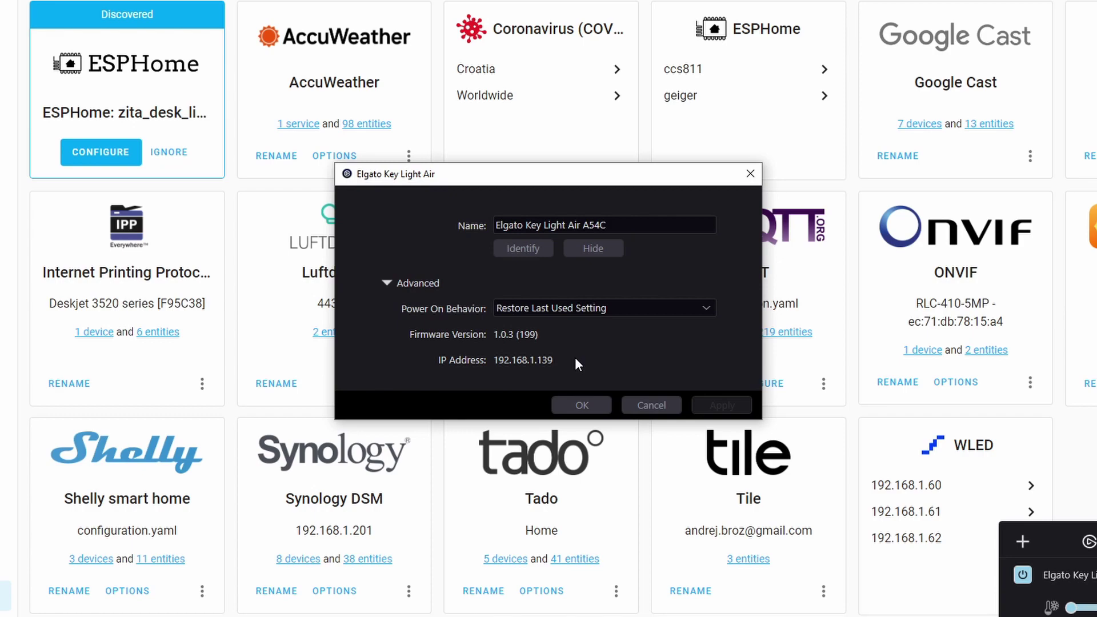
{"action": "left_click", "coordinate": [636, 400]}
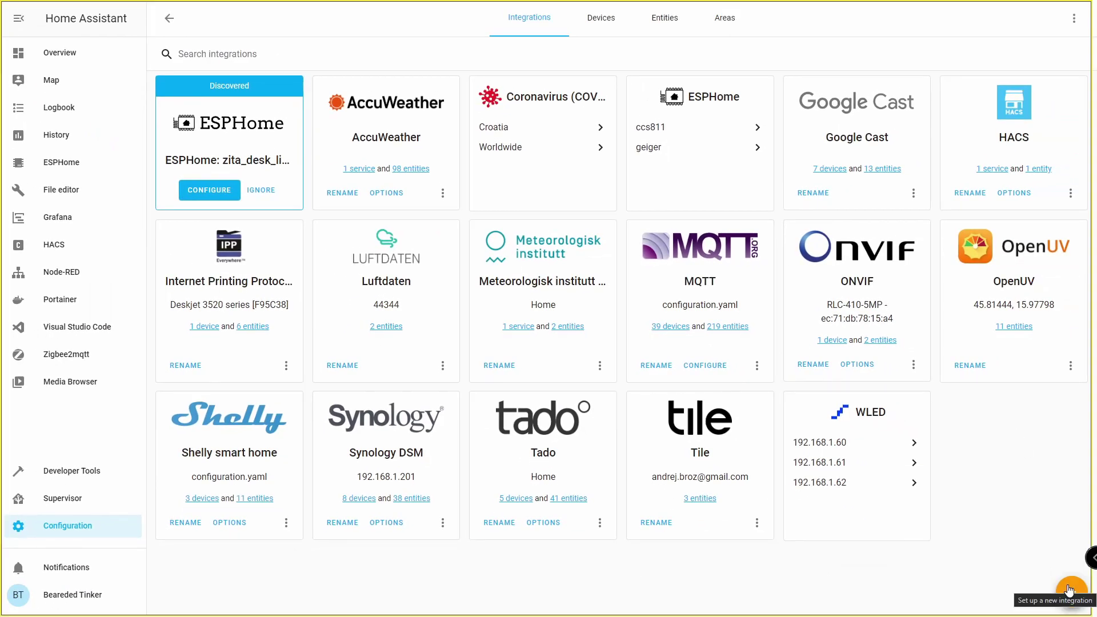
Step: Add the Elgato Key Light integration at host 192.168.1.139 and assign its Key Light Air to Loft
{"action": "left_click", "coordinate": [1069, 597]}
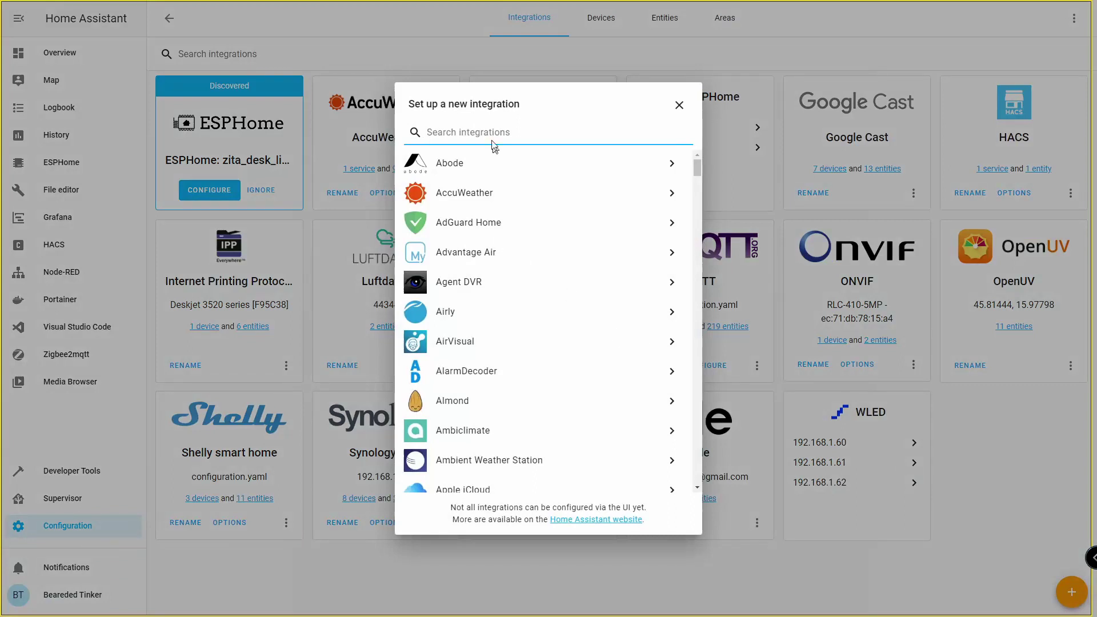
{"action": "type", "text": "elgat"}
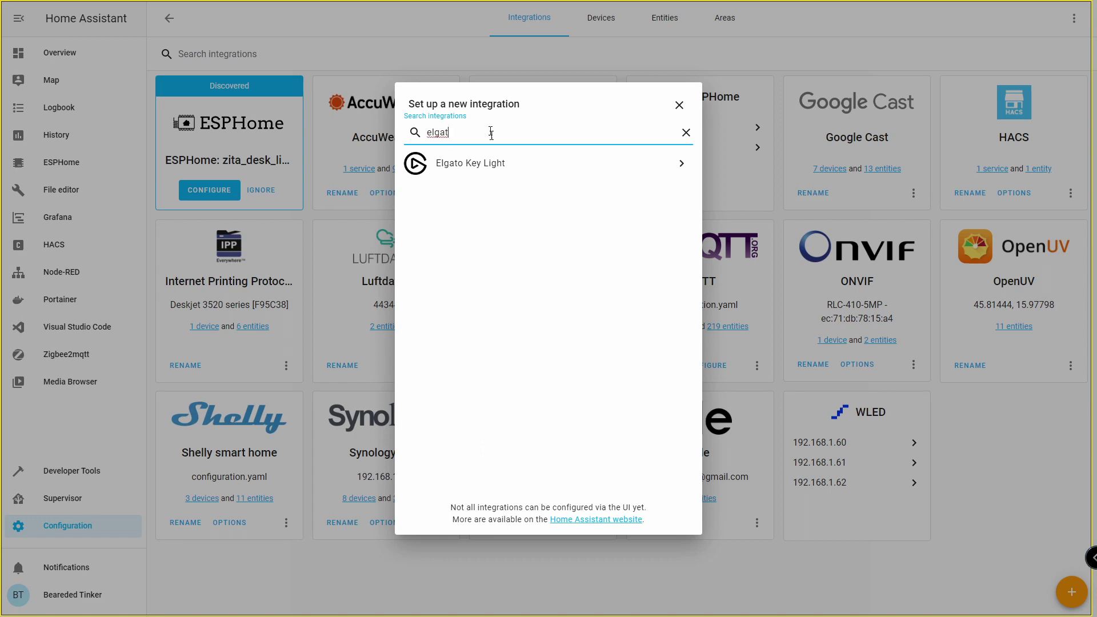
{"action": "left_click", "coordinate": [494, 162]}
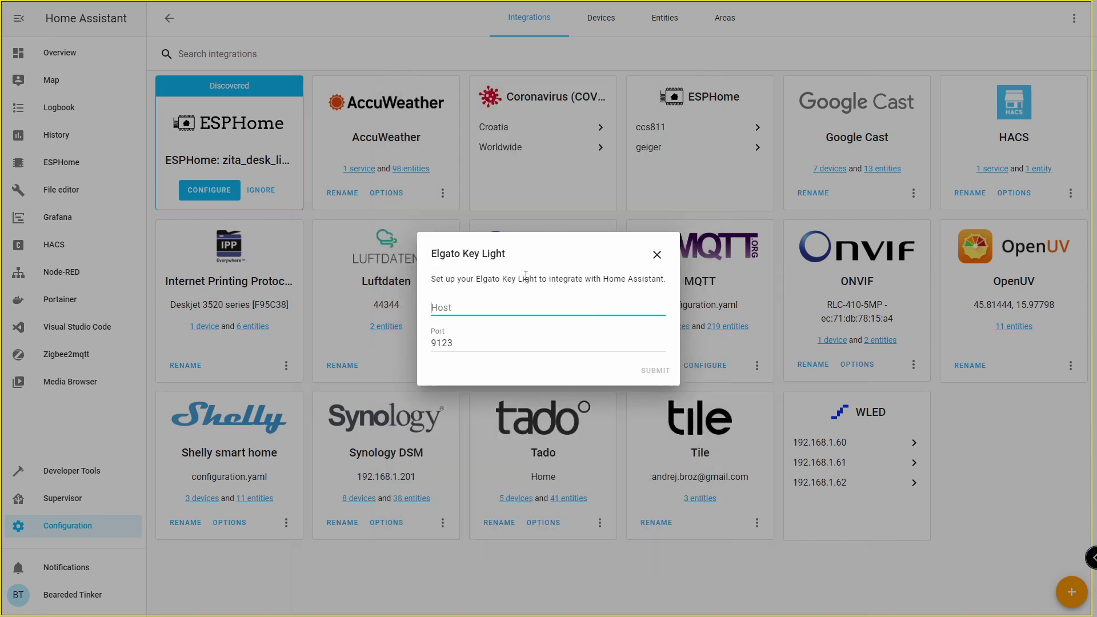
{"action": "type", "text": "192.168.1.139"}
{"action": "left_click", "coordinate": [653, 369]}
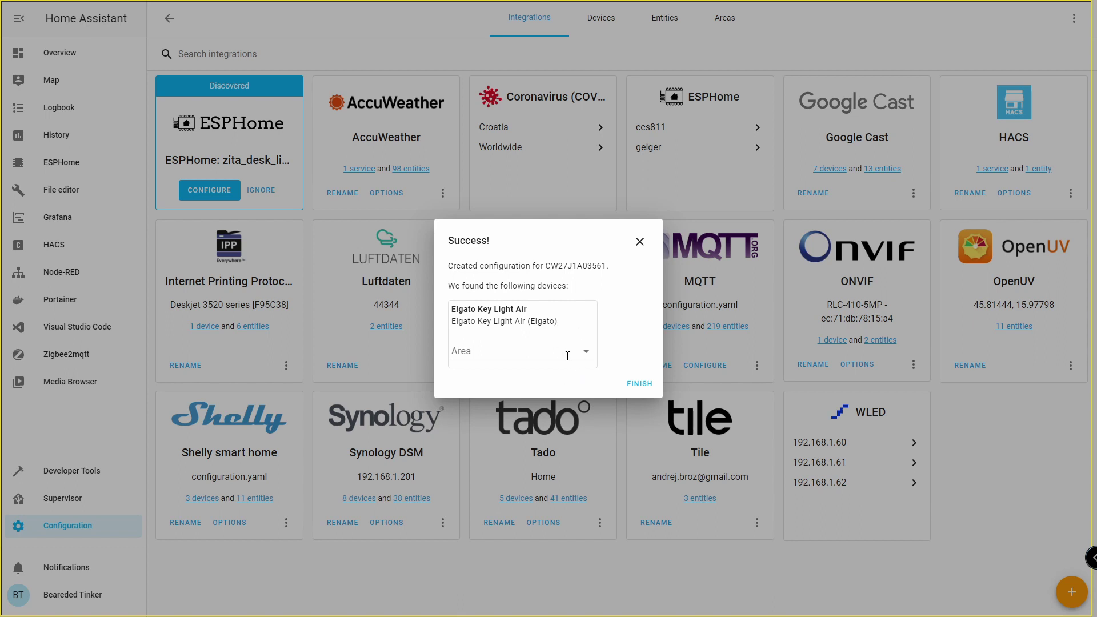
{"action": "left_click", "coordinate": [567, 354]}
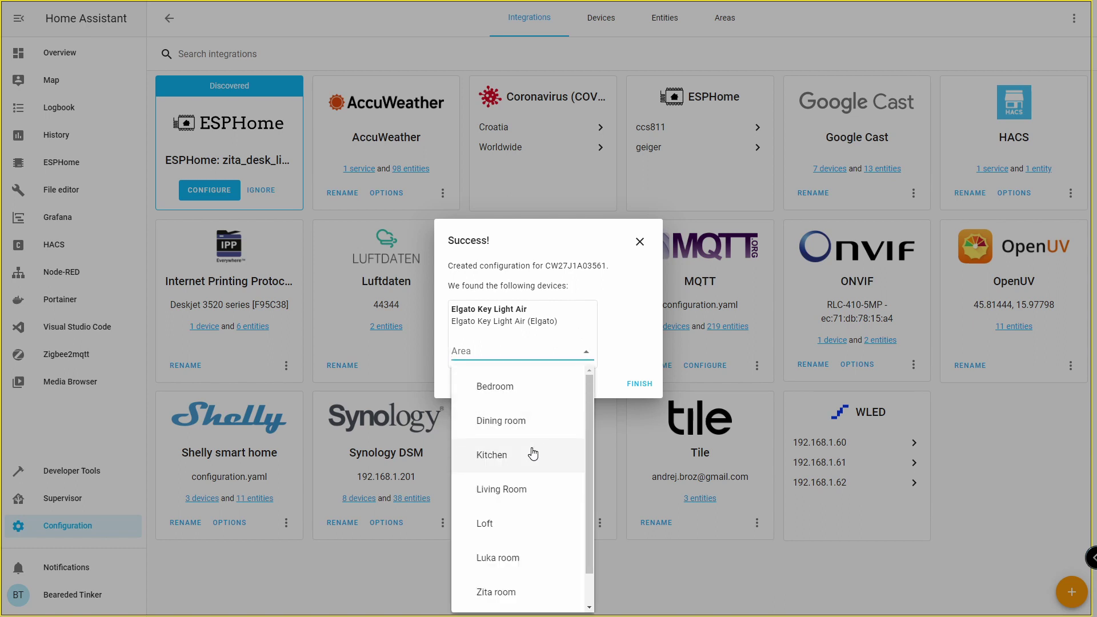
{"action": "left_click", "coordinate": [495, 523]}
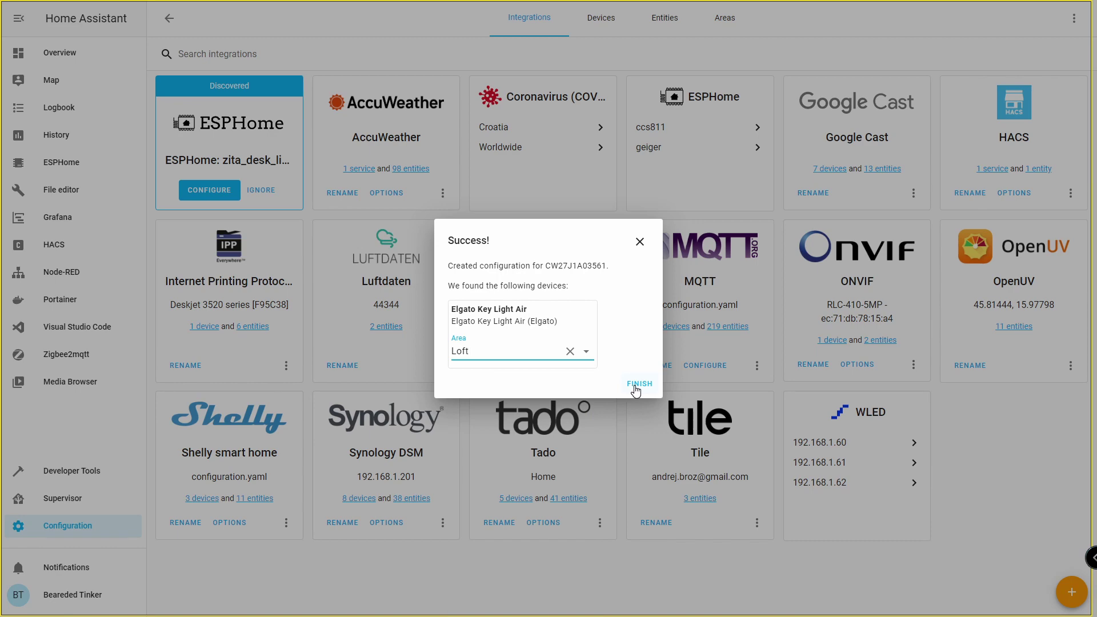
{"action": "left_click", "coordinate": [637, 384]}
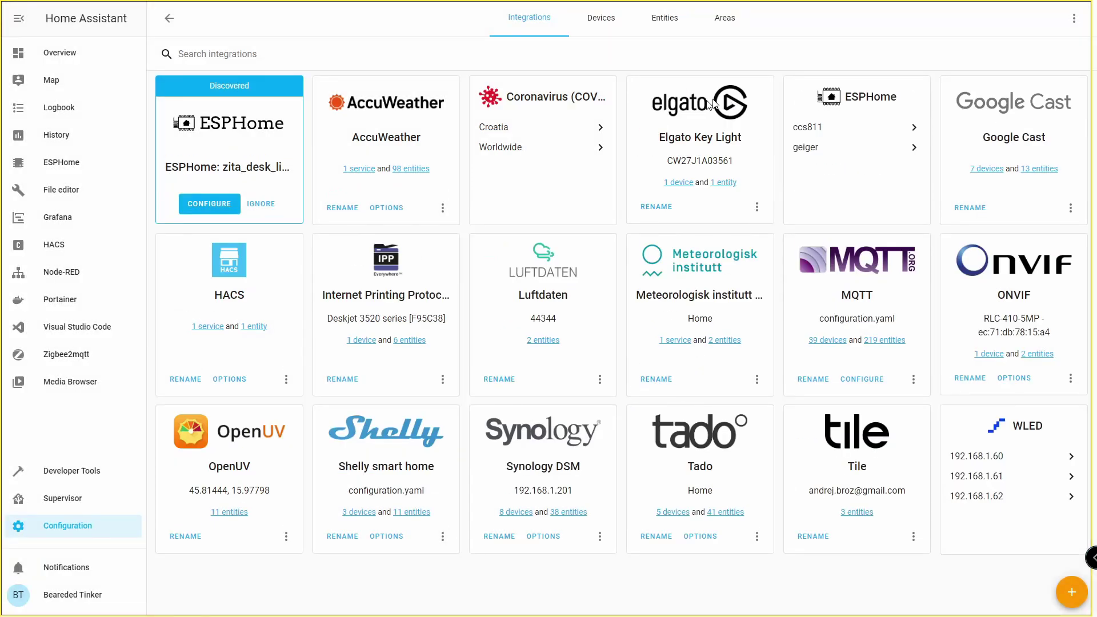
Step: Check the Elgato integration's device and its single entity, light.elgato_key_light_air_a54c
{"action": "left_click", "coordinate": [680, 182]}
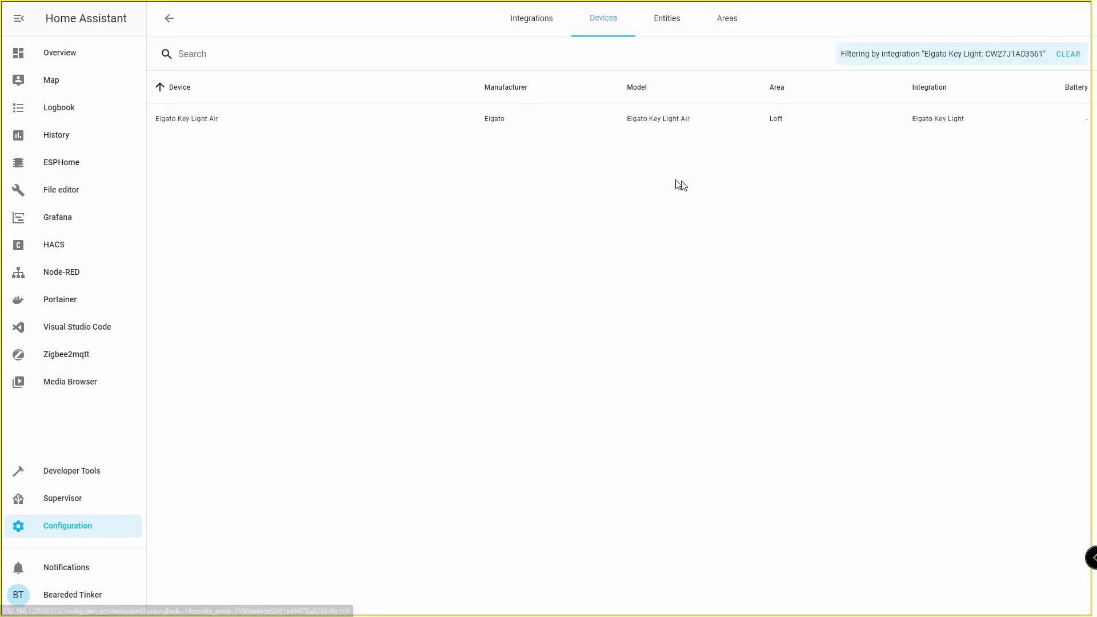
{"action": "left_click", "coordinate": [169, 22]}
{"action": "left_click", "coordinate": [721, 183]}
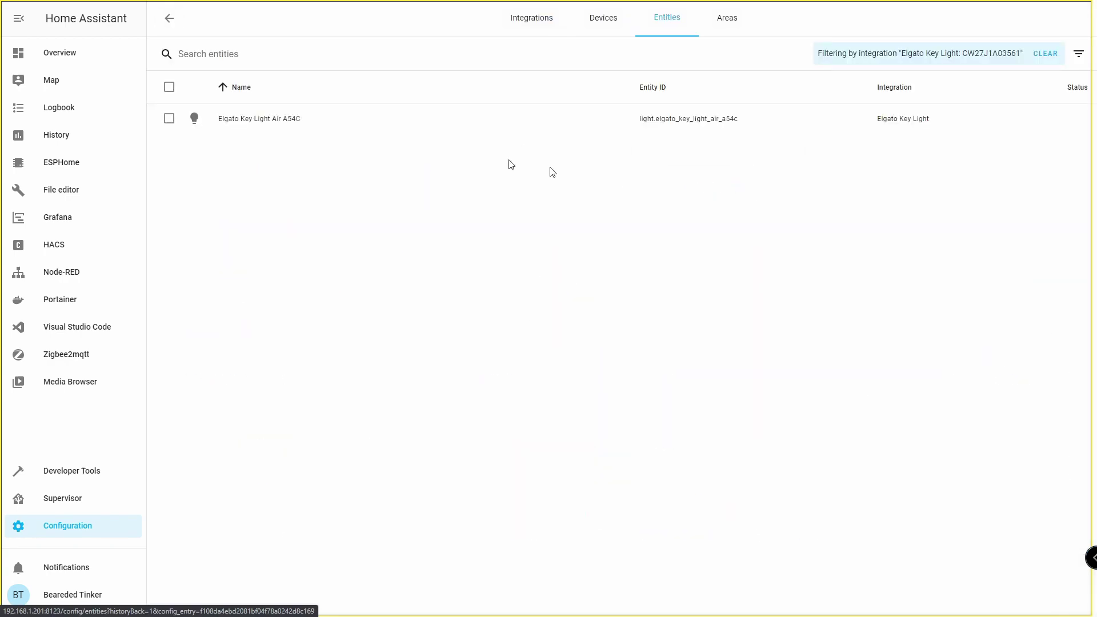
{"action": "left_click", "coordinate": [260, 118]}
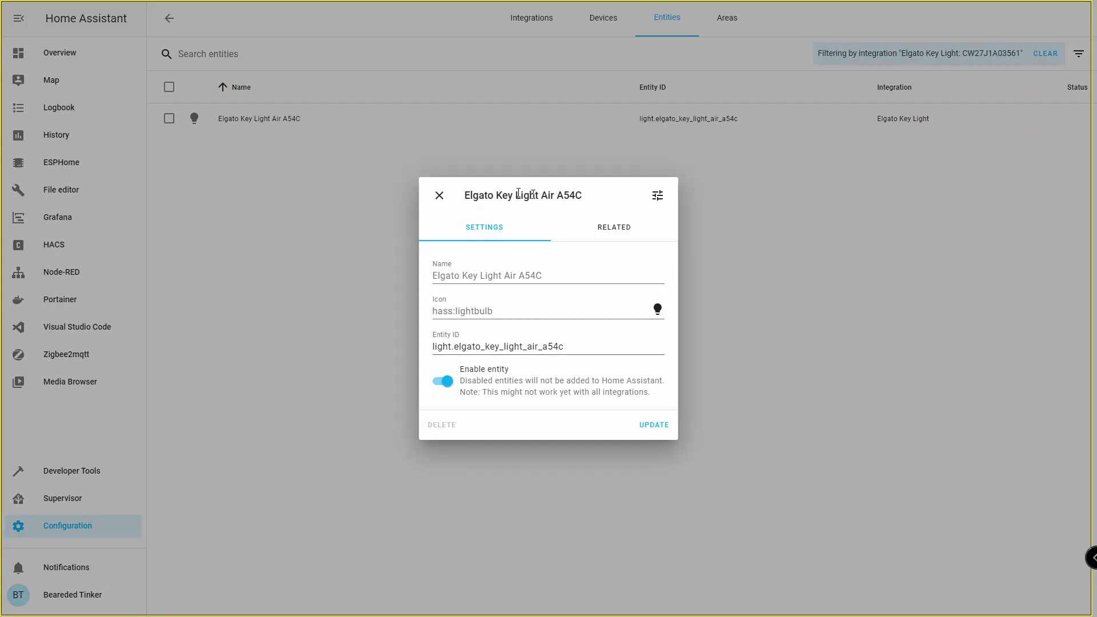
{"action": "left_click", "coordinate": [439, 195]}
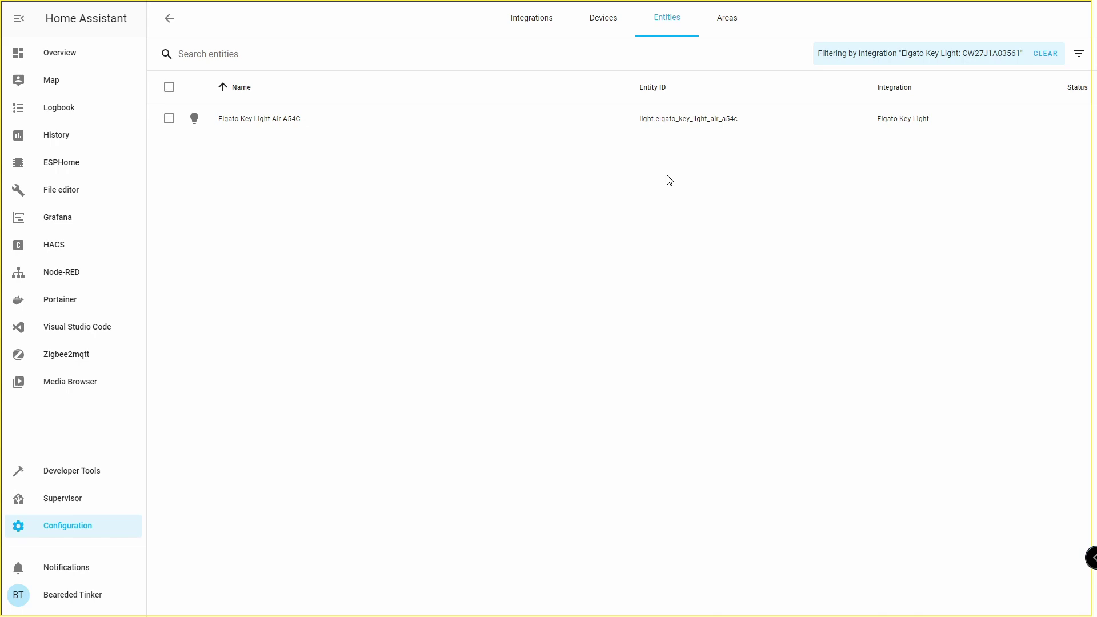
Step: Go to the Overview LIGHTS view and put the dashboard into edit mode
{"action": "left_click", "coordinate": [169, 18]}
{"action": "left_click", "coordinate": [57, 52]}
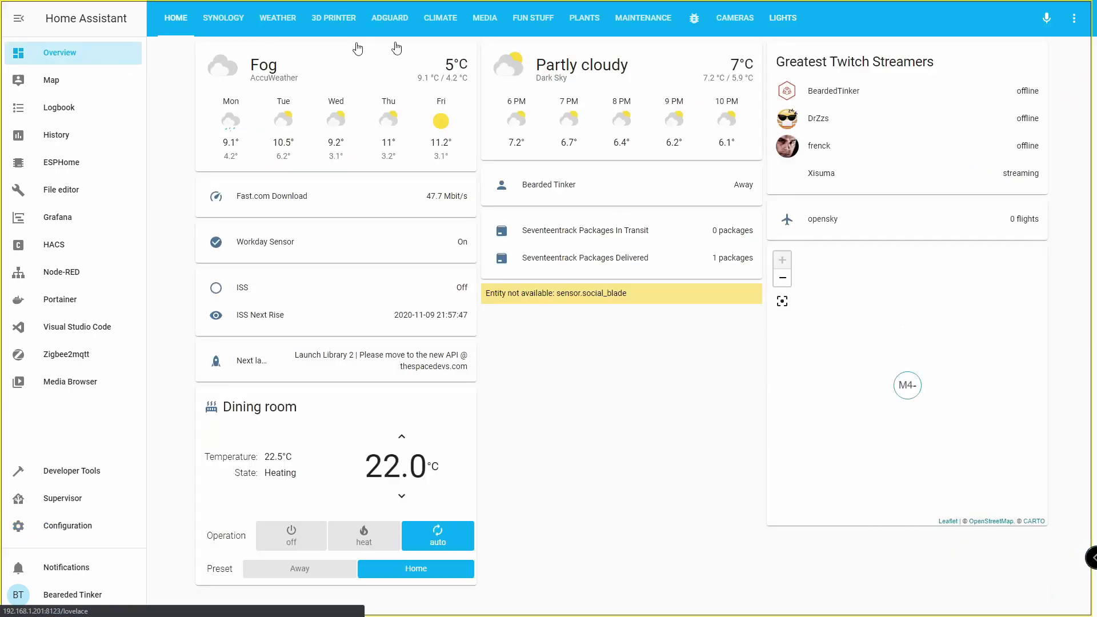
{"action": "left_click", "coordinate": [783, 18]}
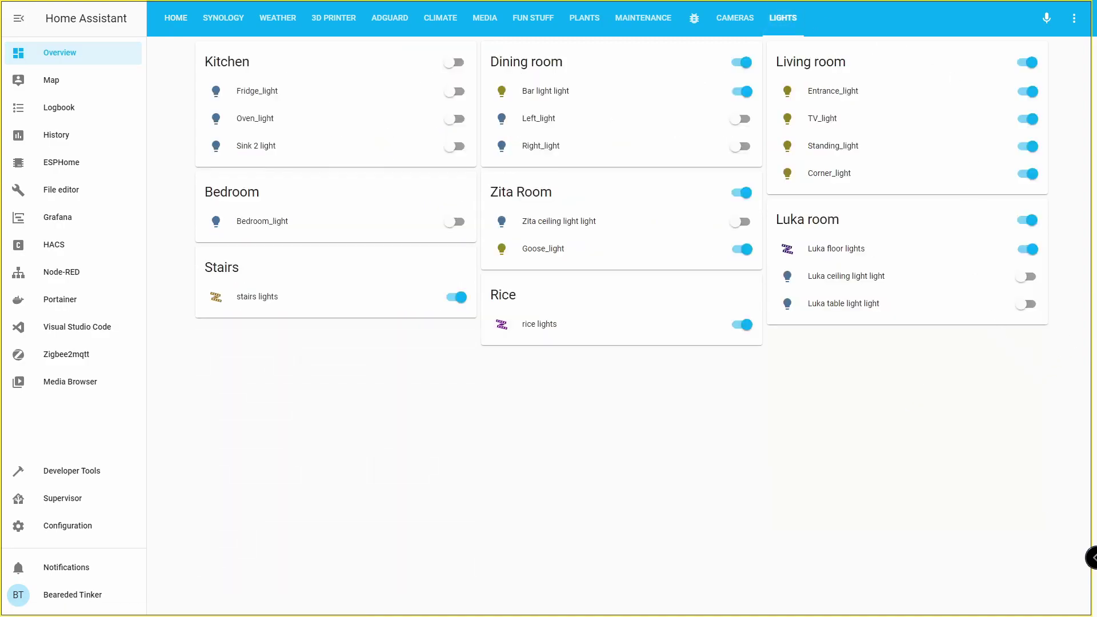
{"action": "left_click", "coordinate": [1073, 18]}
{"action": "left_click", "coordinate": [1042, 51]}
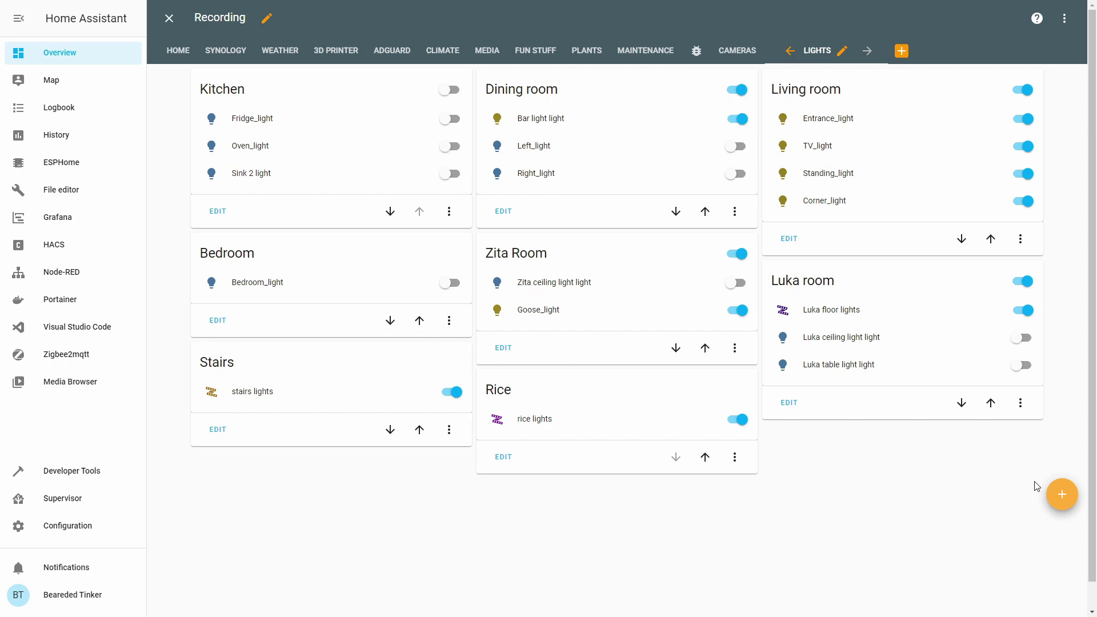
Step: Add and save a light card for light.elgato_key_light_air_a54c, then exit editing
{"action": "left_click", "coordinate": [1060, 494]}
{"action": "left_click", "coordinate": [372, 534]}
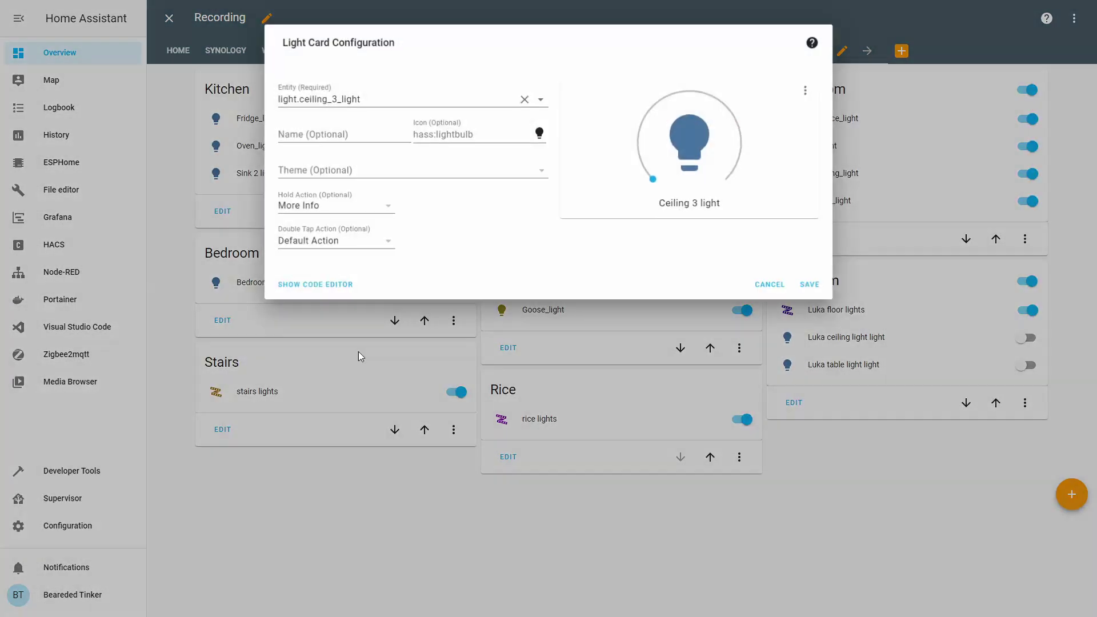
{"action": "left_click_drag", "start_coordinate": [298, 97], "coordinate": [433, 102]}
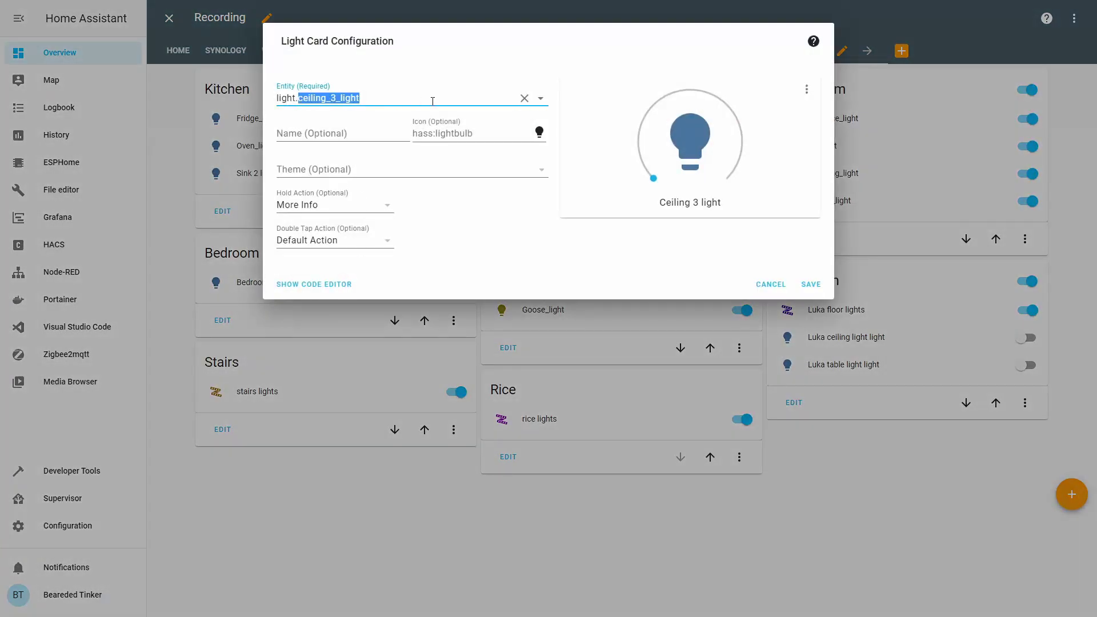
{"action": "type", "text": "e"}
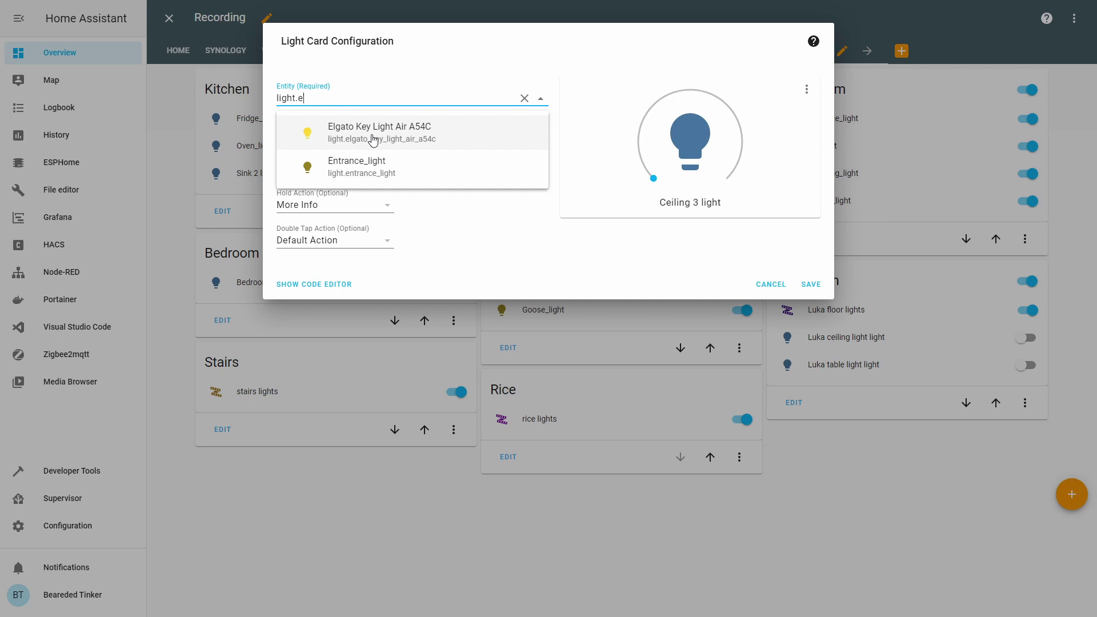
{"action": "left_click", "coordinate": [373, 133]}
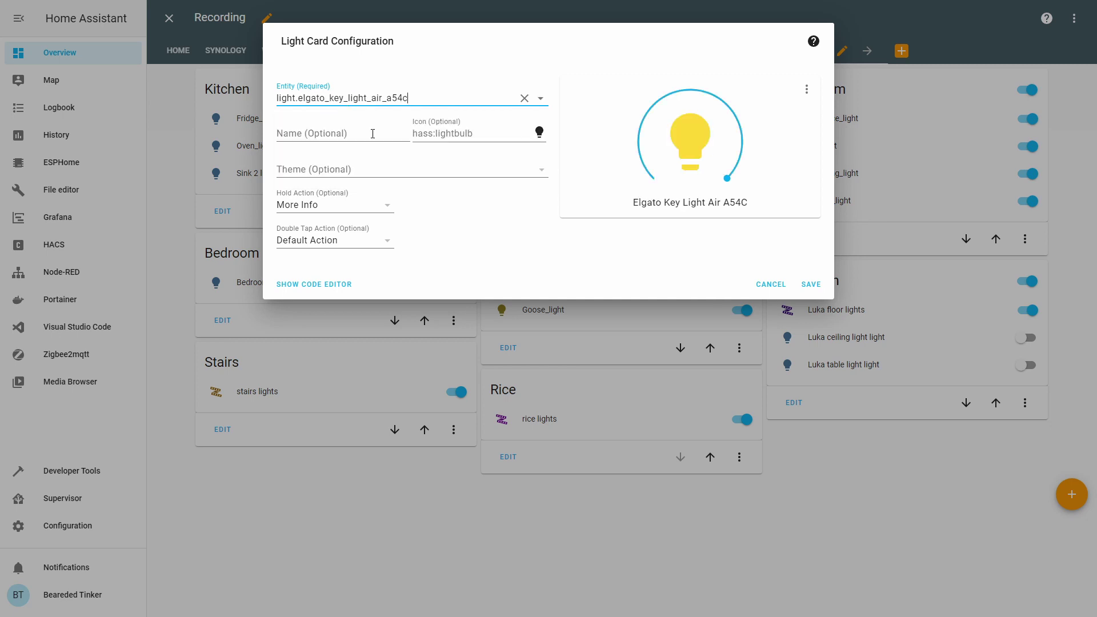
{"action": "left_click", "coordinate": [810, 285]}
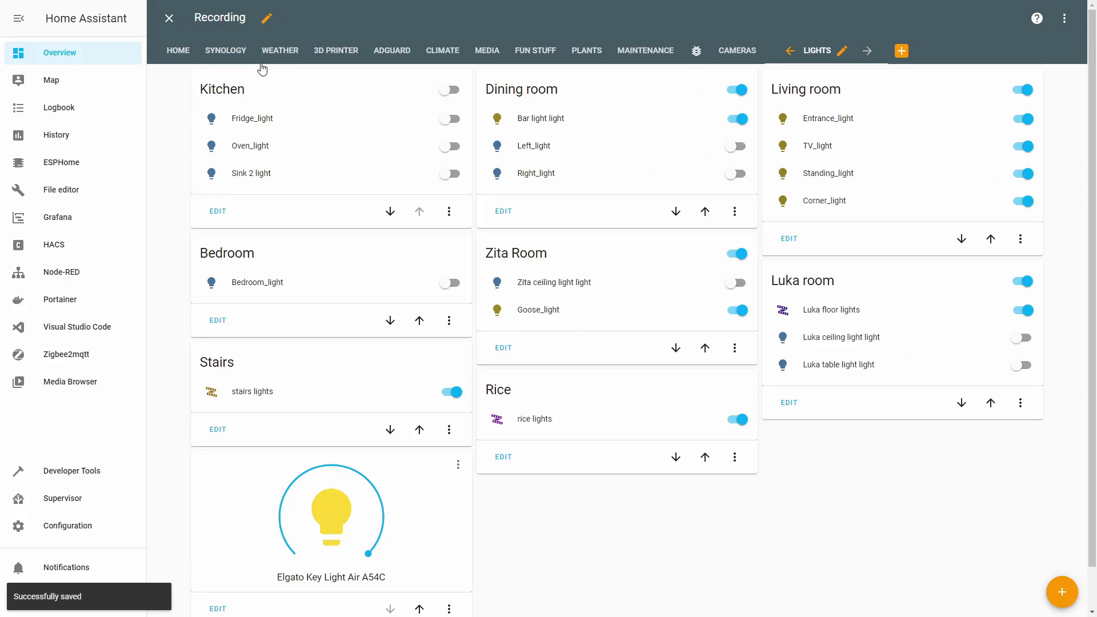
{"action": "left_click", "coordinate": [169, 18]}
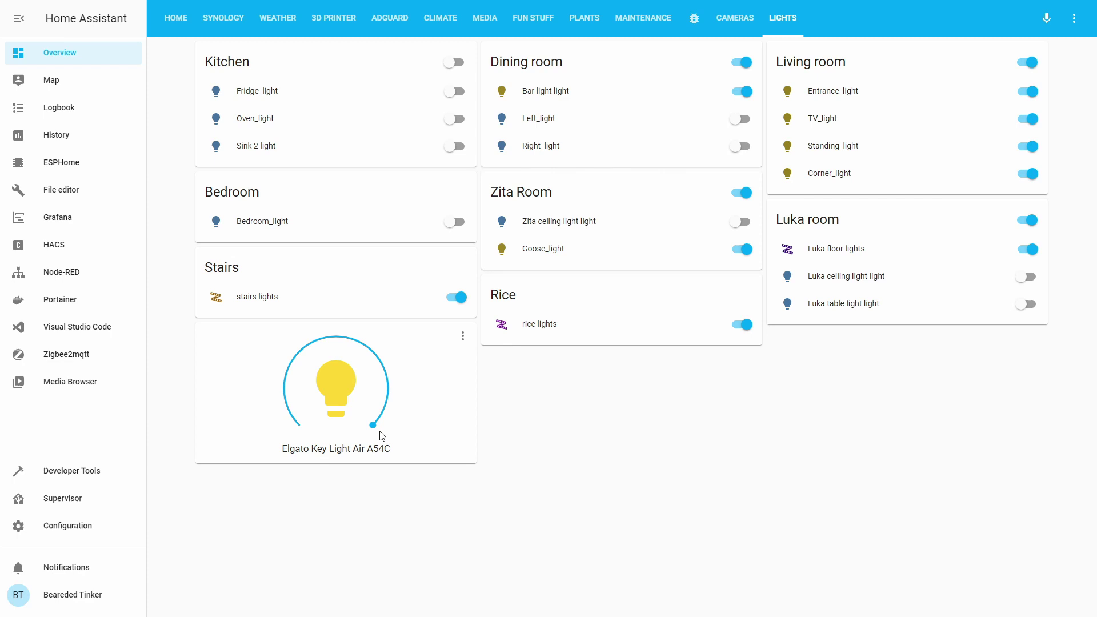
Step: Adjust the Elgato key light's brightness, toggle it off and on, and check its colour temperature
{"action": "left_click_drag", "start_coordinate": [372, 426], "coordinate": [299, 385]}
{"action": "left_click", "coordinate": [286, 394]}
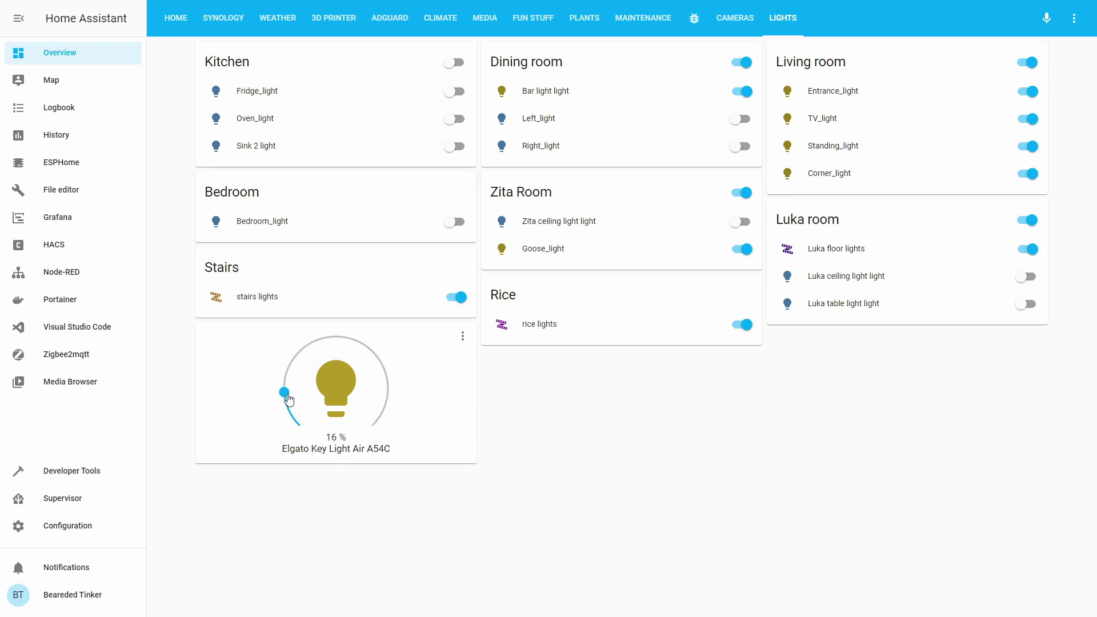
{"action": "left_click", "coordinate": [338, 386]}
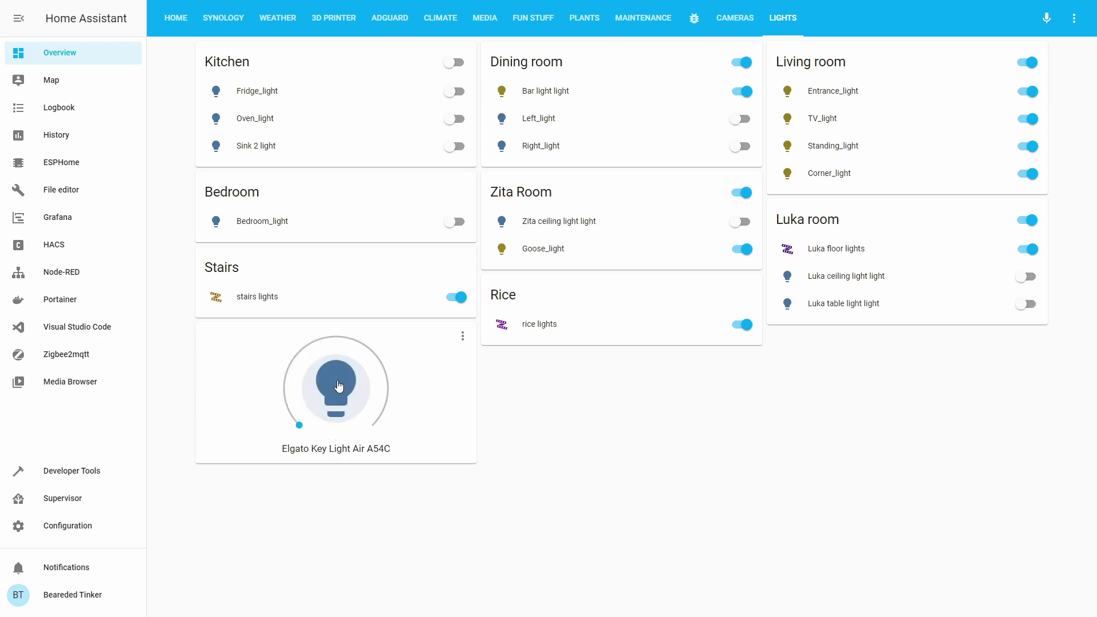
{"action": "left_click", "coordinate": [338, 386]}
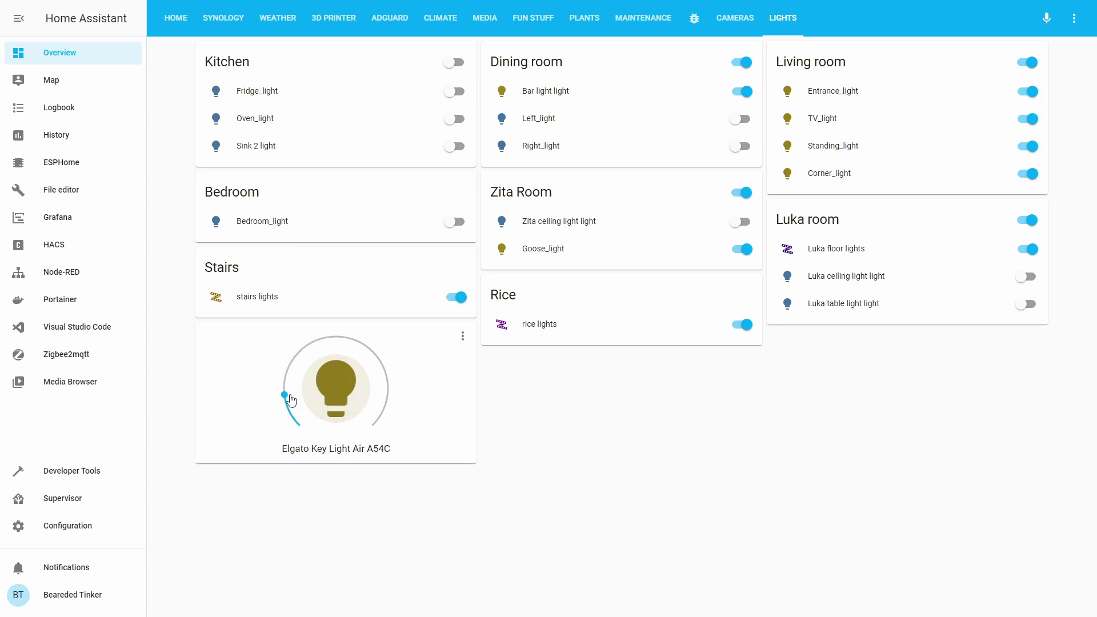
{"action": "left_click", "coordinate": [315, 349]}
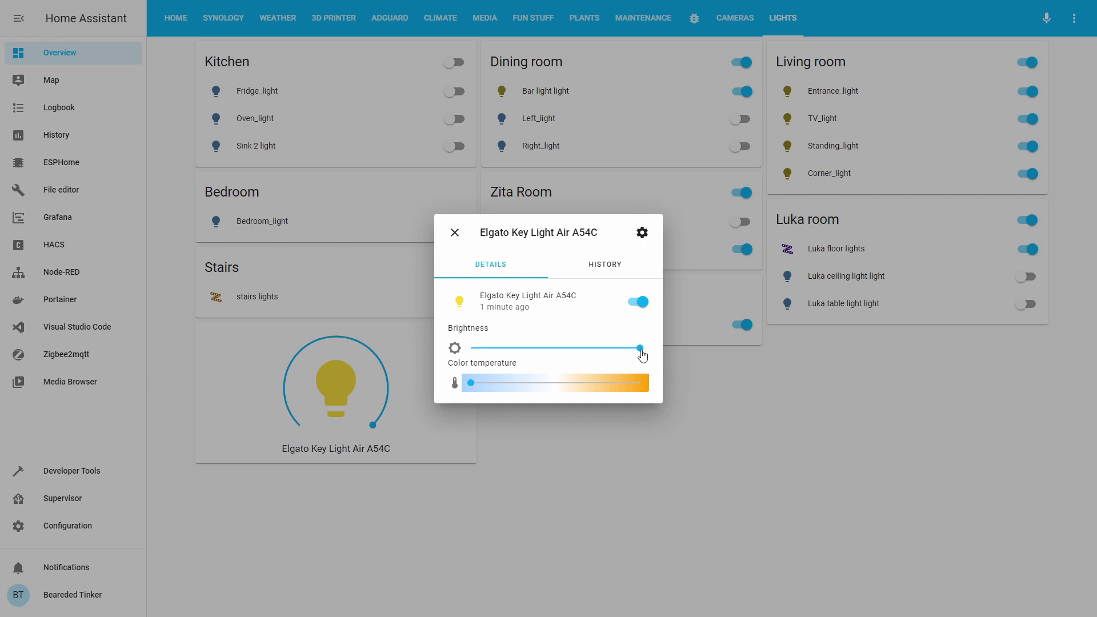
{"action": "left_click", "coordinate": [469, 383]}
Step: Inspect light.elgato_key_light_air_a54c in Developer Tools States, noting brightness 255 and color_temp 143
{"action": "left_click", "coordinate": [459, 243]}
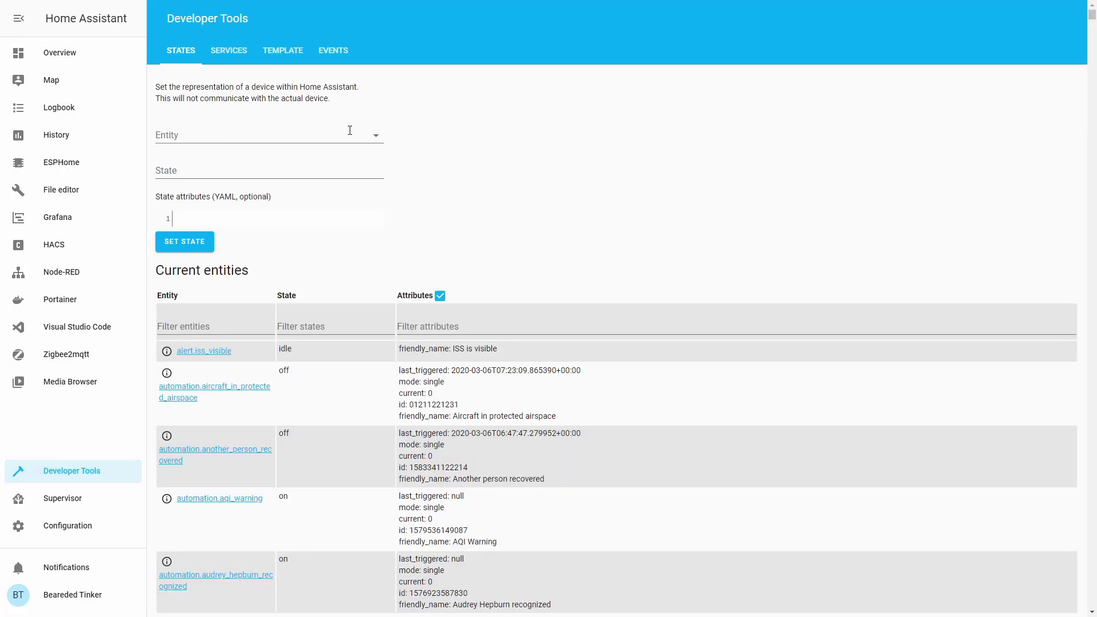
{"action": "left_click", "coordinate": [349, 130]}
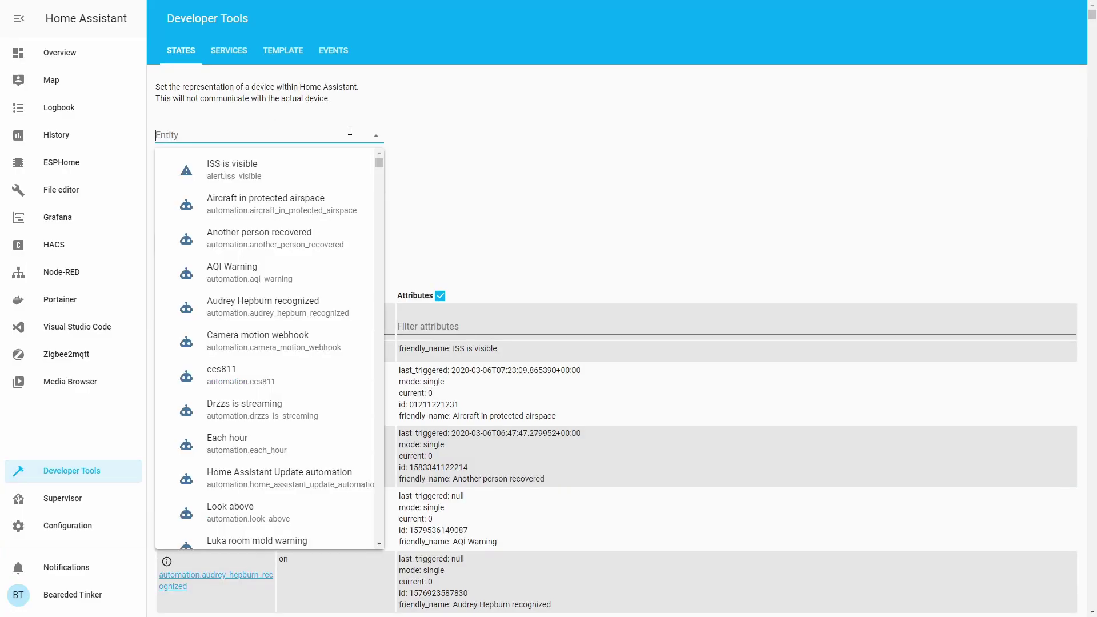
{"action": "type", "text": "elgat"}
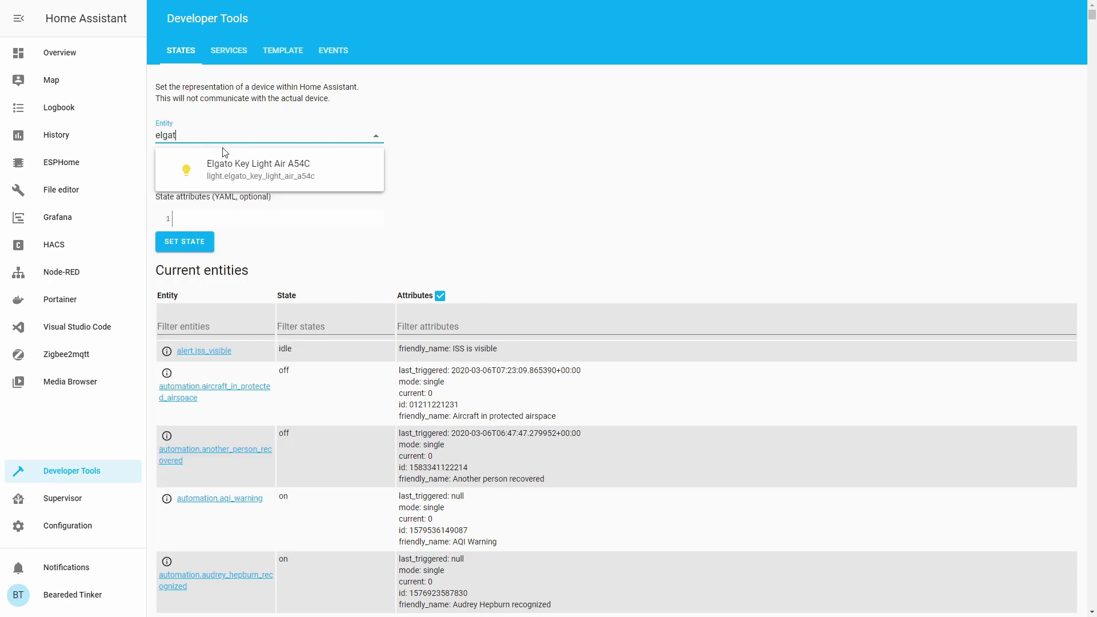
{"action": "left_click", "coordinate": [226, 171]}
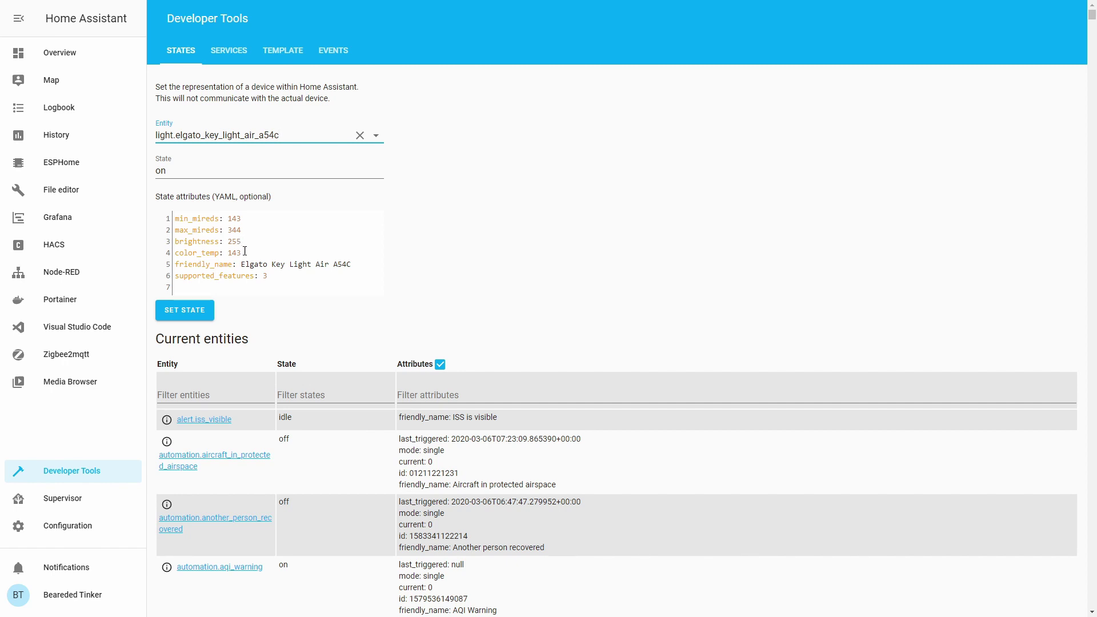
{"action": "left_click_drag", "start_coordinate": [251, 253], "coordinate": [175, 254]}
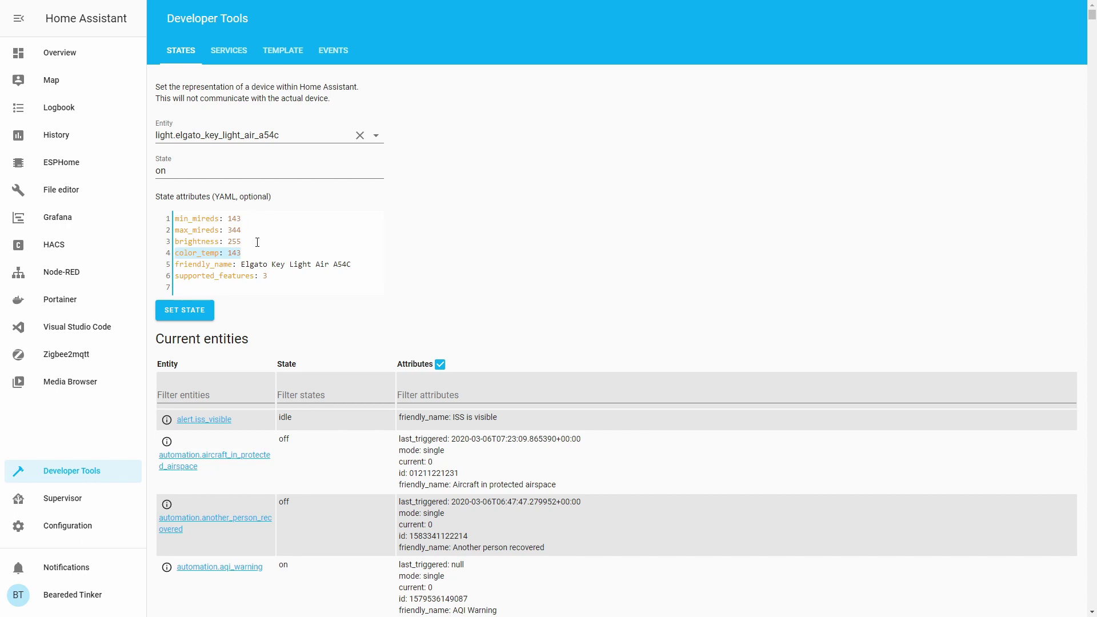
{"action": "left_click_drag", "start_coordinate": [255, 240], "coordinate": [164, 249]}
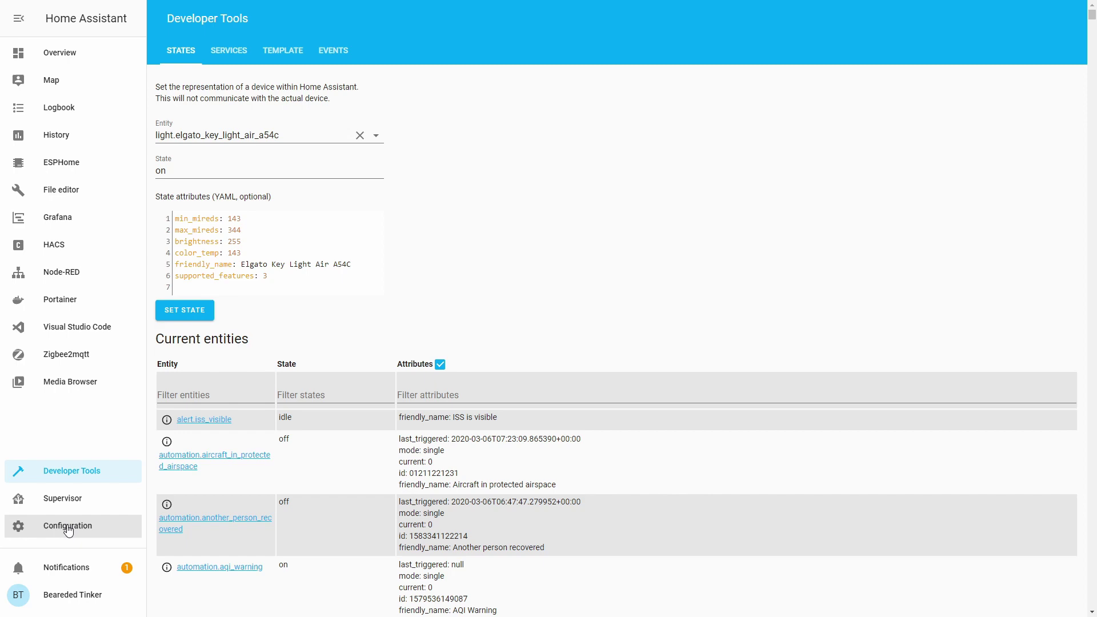
Step: Create a blank automation named 'Stream is about to start'
{"action": "left_click", "coordinate": [68, 529]}
{"action": "left_click", "coordinate": [642, 301]}
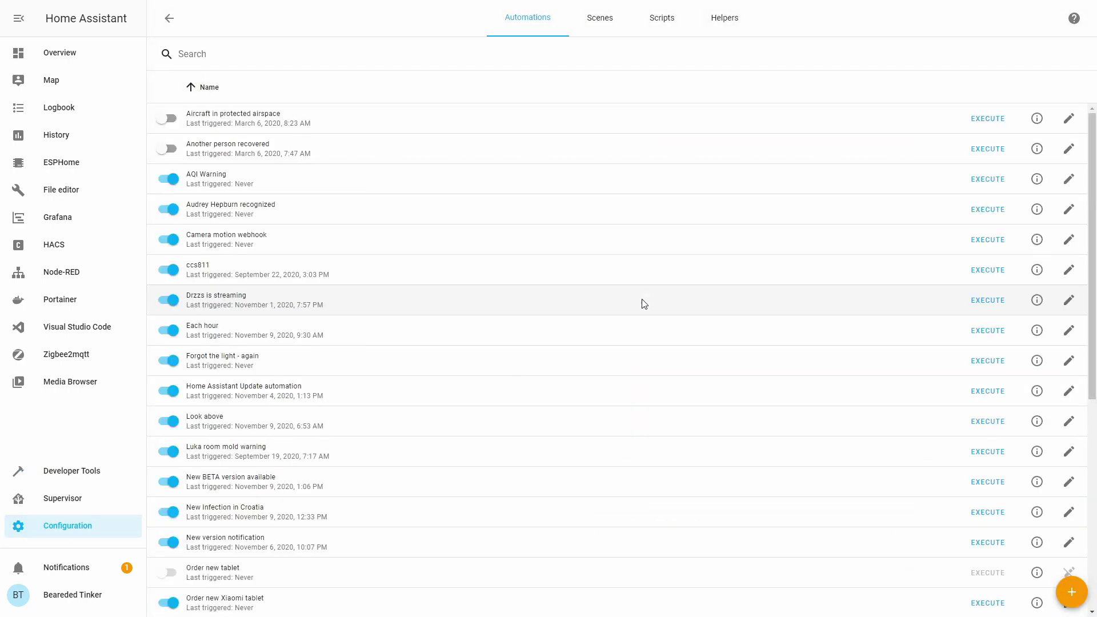
{"action": "left_click", "coordinate": [1071, 591]}
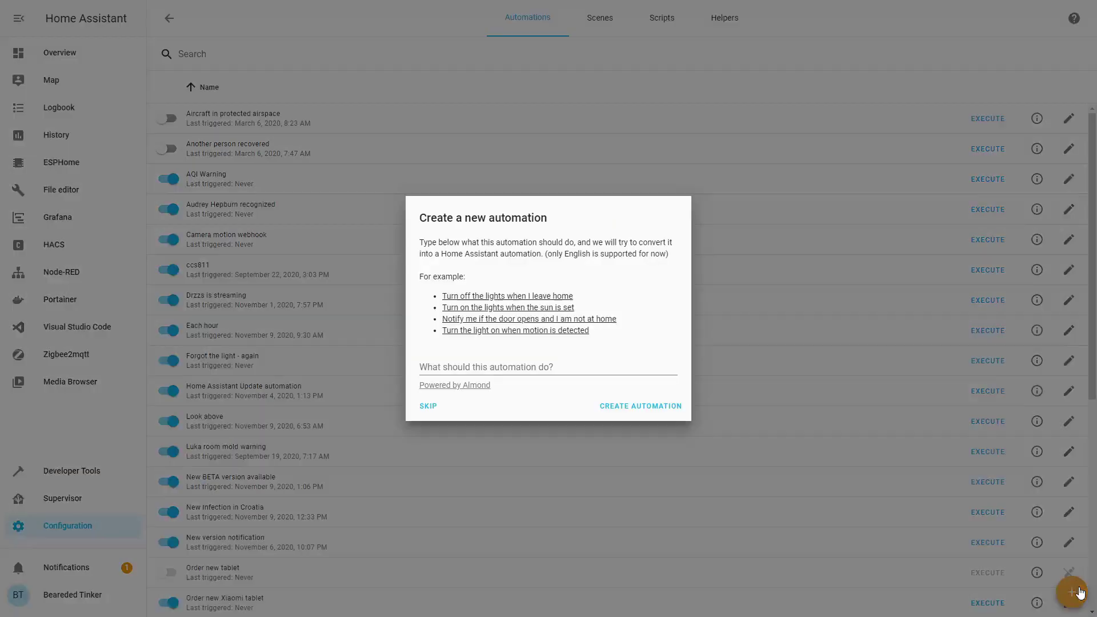
{"action": "left_click", "coordinate": [427, 406]}
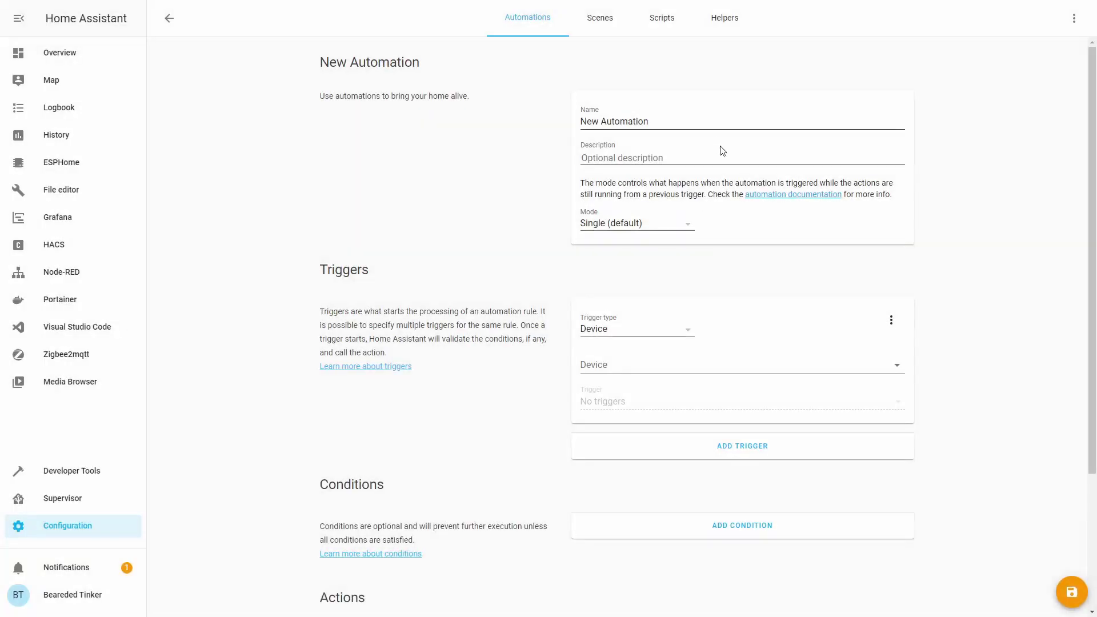
{"action": "left_click_drag", "start_coordinate": [651, 122], "coordinate": [570, 117]}
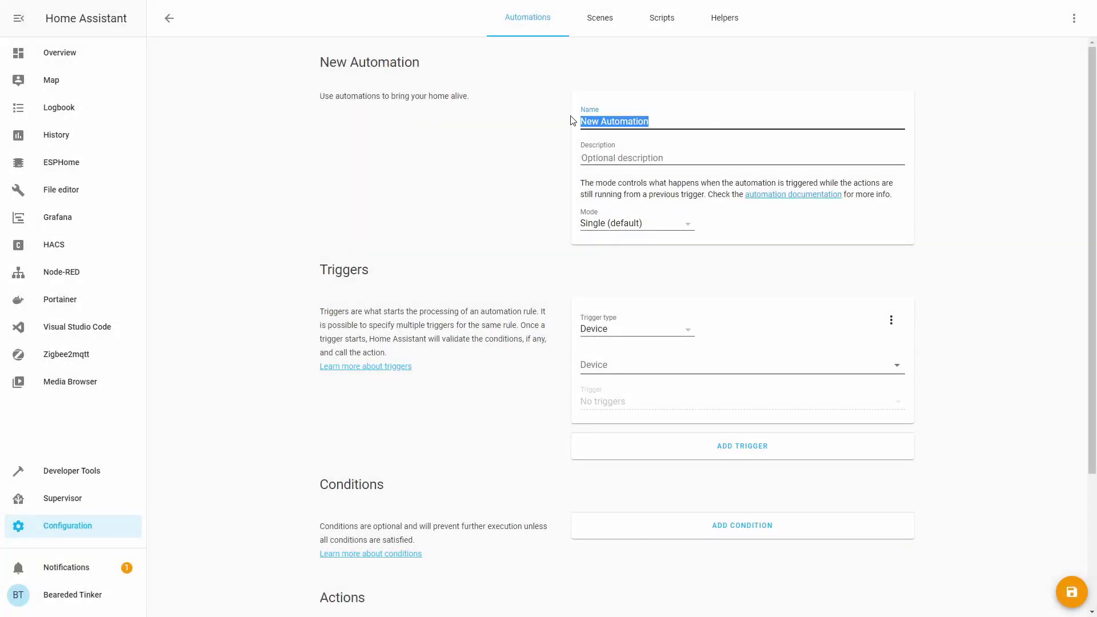
{"action": "type", "text": "Stream is ab"}
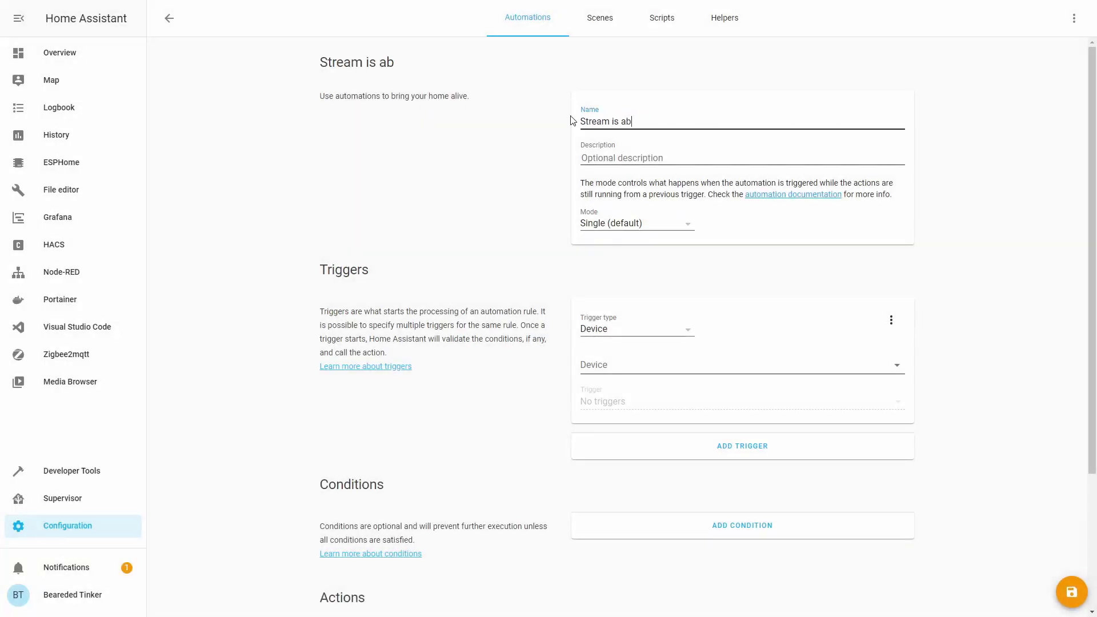
{"action": "type", "text": "out to start"}
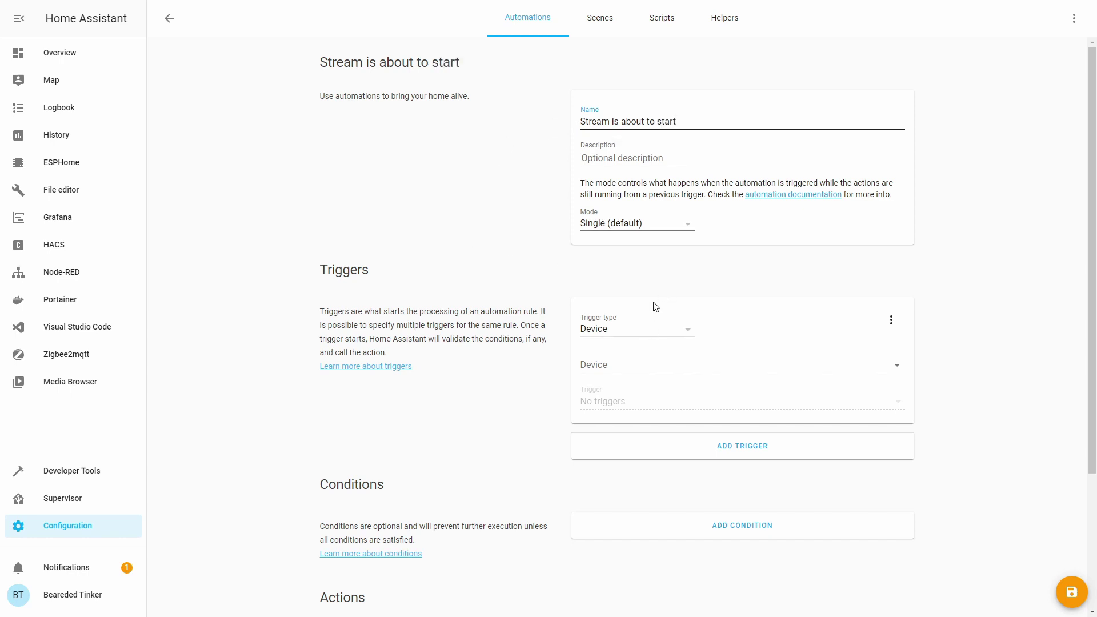
Step: Add a device trigger for the Elgato Key Light Air turning on, with a 5-second duration
{"action": "left_click", "coordinate": [616, 374]}
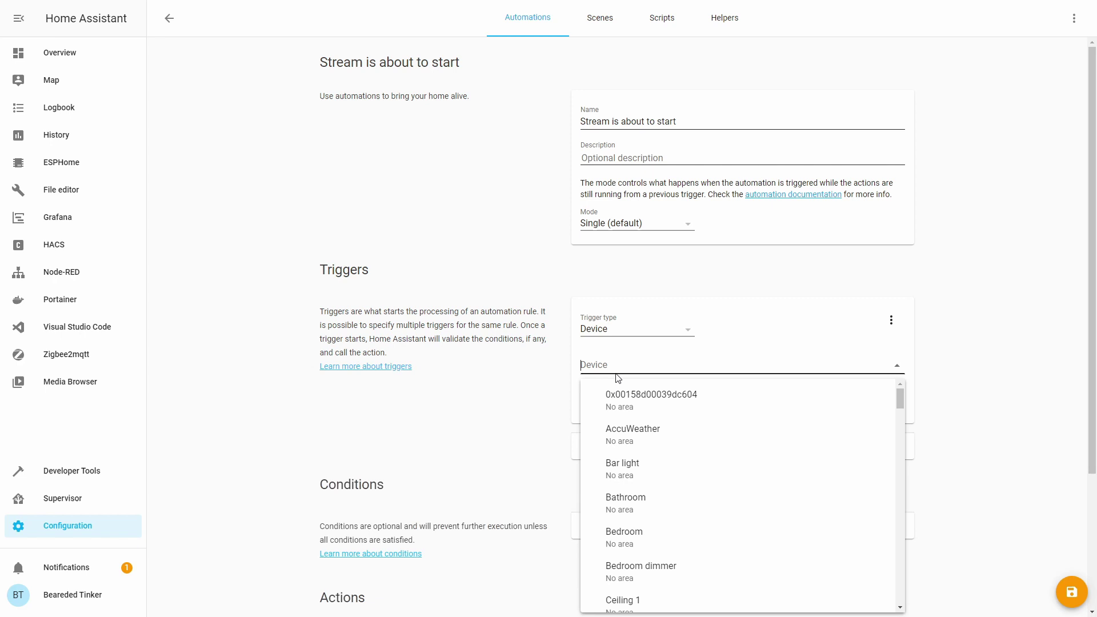
{"action": "type", "text": "el"}
{"action": "left_click", "coordinate": [640, 397]}
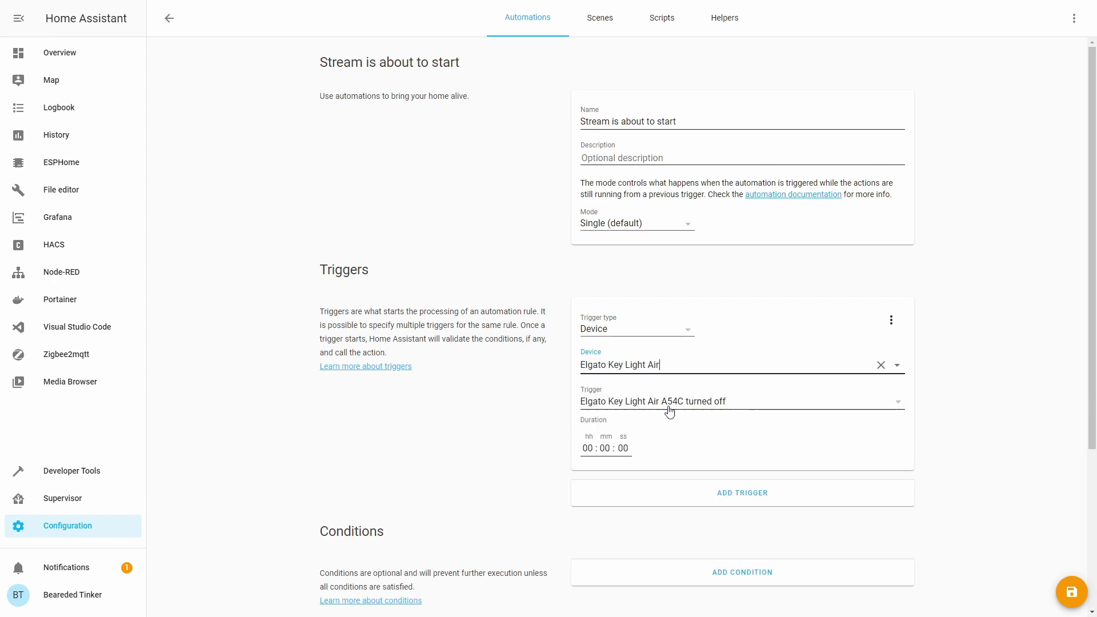
{"action": "left_click", "coordinate": [739, 403]}
{"action": "left_click", "coordinate": [761, 427]}
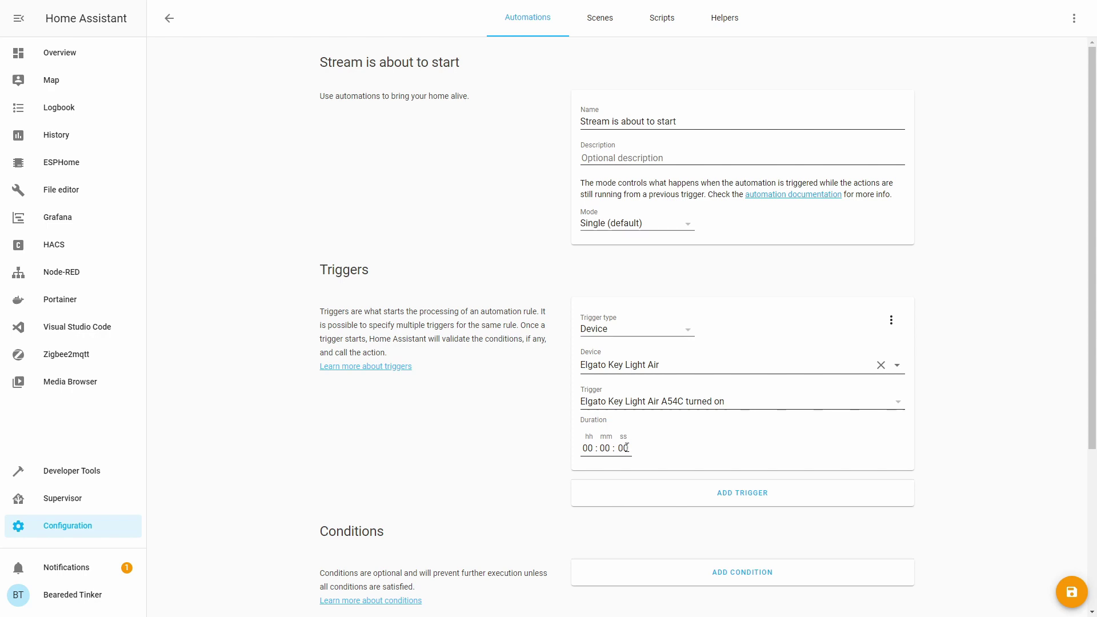
{"action": "left_click", "coordinate": [622, 448]}
{"action": "left_click_drag", "start_coordinate": [625, 448], "coordinate": [631, 447]}
Step: Finish the 5-second duration and add a numeric-state condition: key light brightness above 250
{"action": "type", "text": "5"}
{"action": "scroll", "coordinate": [548, 468], "scroll_direction": "down", "scroll_amount": 3}
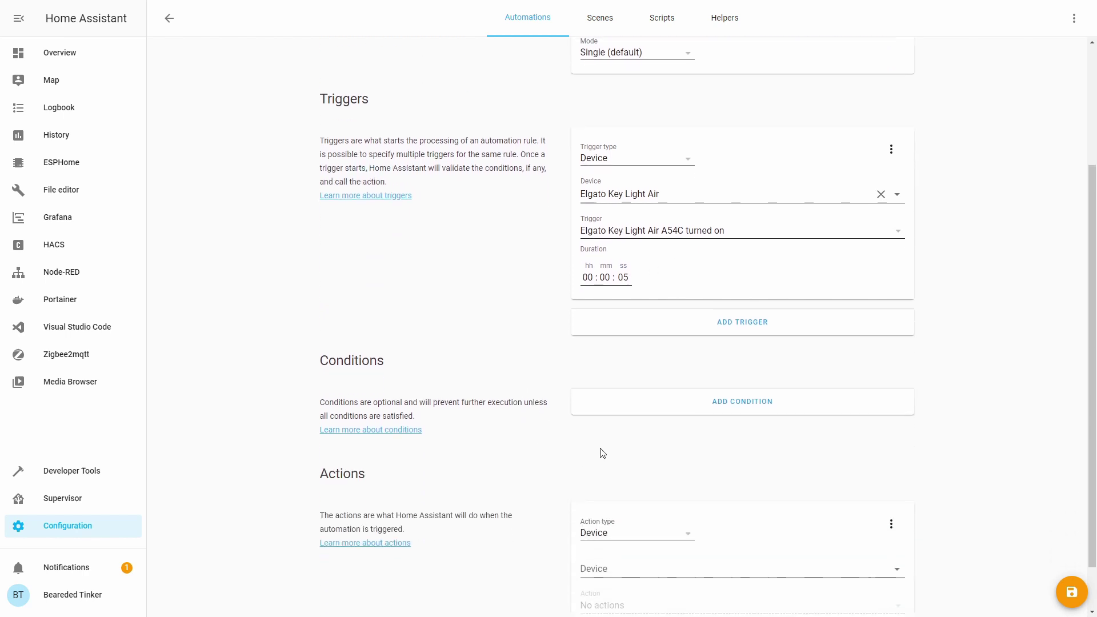
{"action": "left_click", "coordinate": [697, 402]}
{"action": "left_click", "coordinate": [693, 293]}
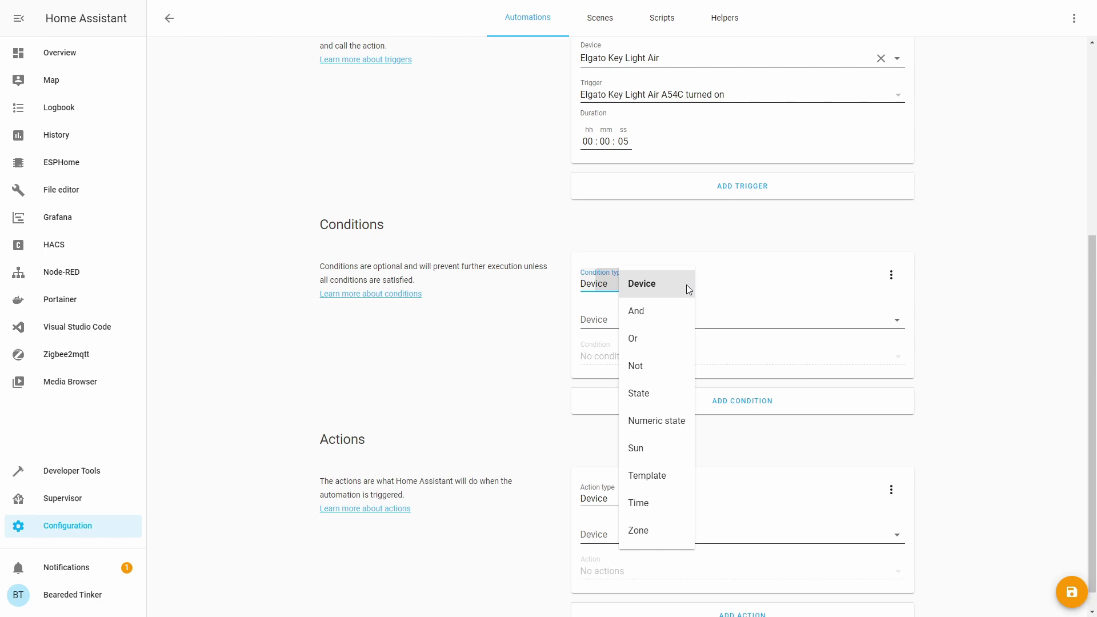
{"action": "left_click", "coordinate": [656, 429]}
{"action": "left_click", "coordinate": [636, 323]}
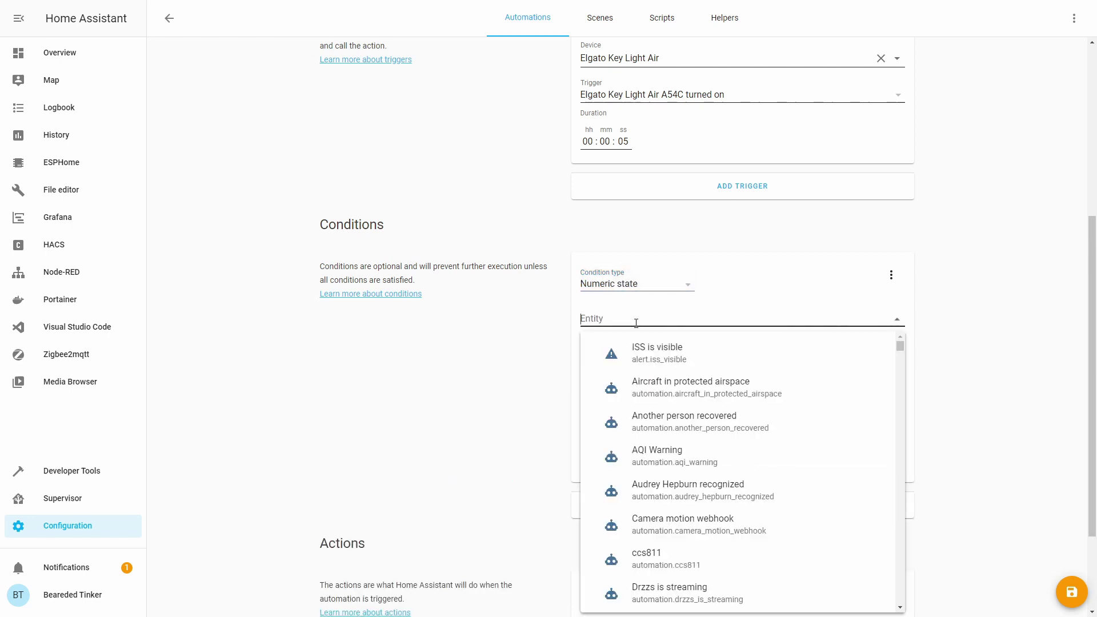
{"action": "type", "text": "el"}
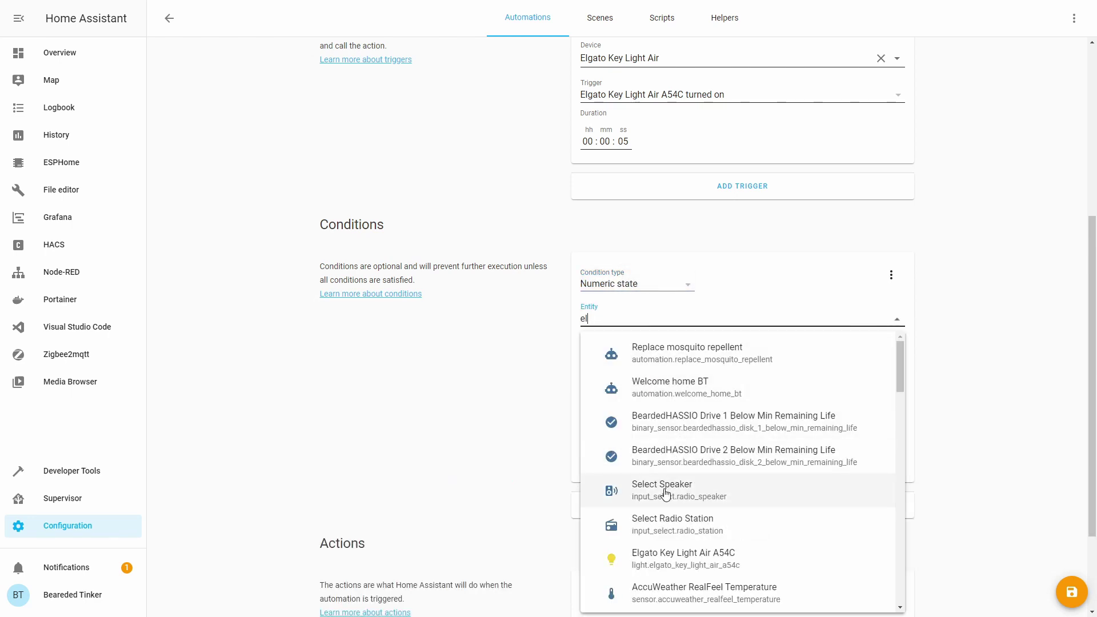
{"action": "left_click", "coordinate": [662, 558]}
{"action": "left_click", "coordinate": [653, 355]}
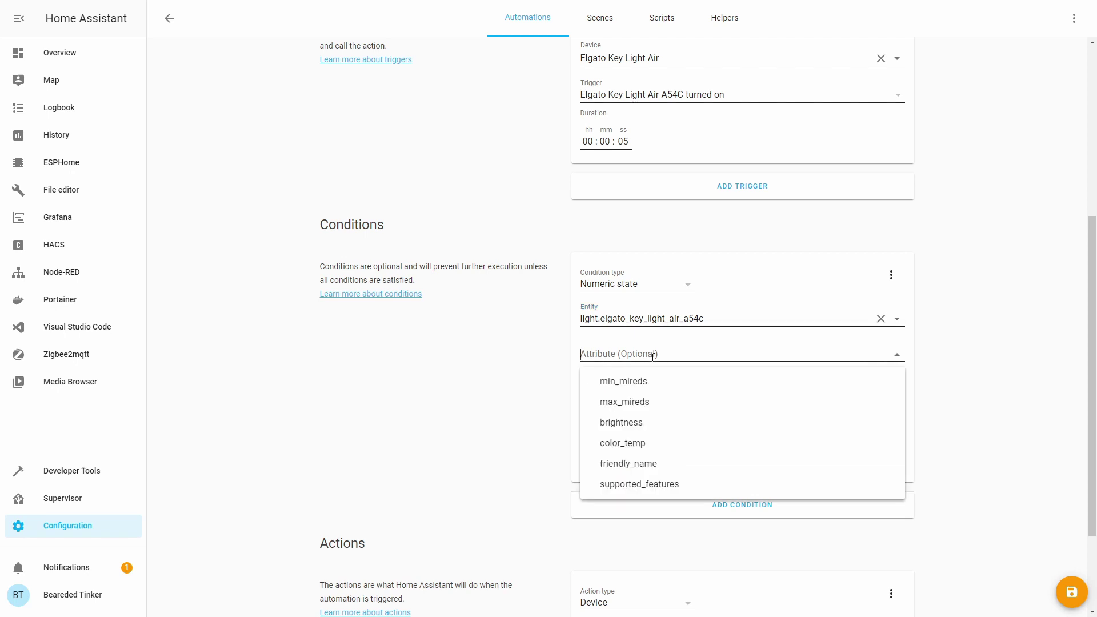
{"action": "type", "text": "brightness"}
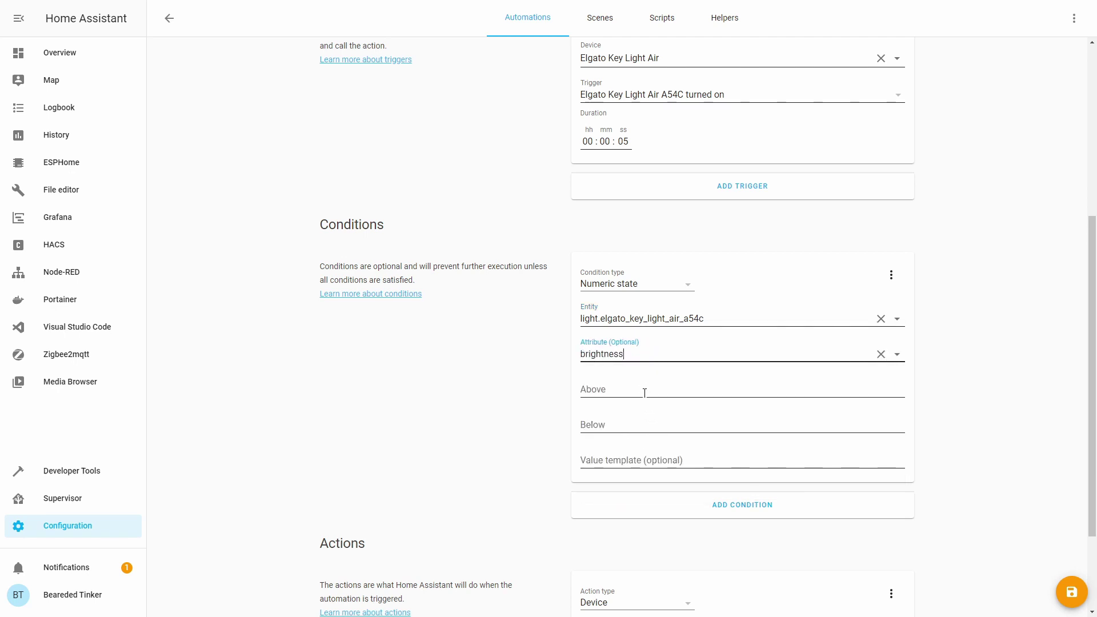
{"action": "left_click", "coordinate": [653, 429]}
{"action": "left_click", "coordinate": [640, 389]}
{"action": "type", "text": "250"}
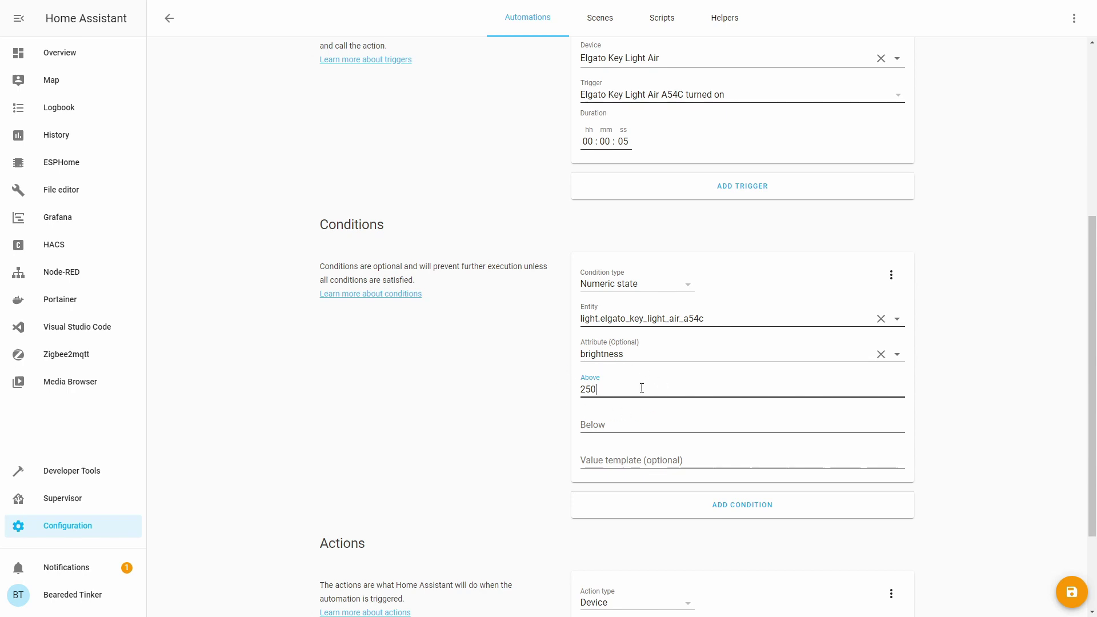
Step: Add a second numeric-state condition requiring the key light's color_temp below 150
{"action": "scroll", "coordinate": [714, 386], "scroll_direction": "down", "scroll_amount": 2}
{"action": "left_click", "coordinate": [746, 383]}
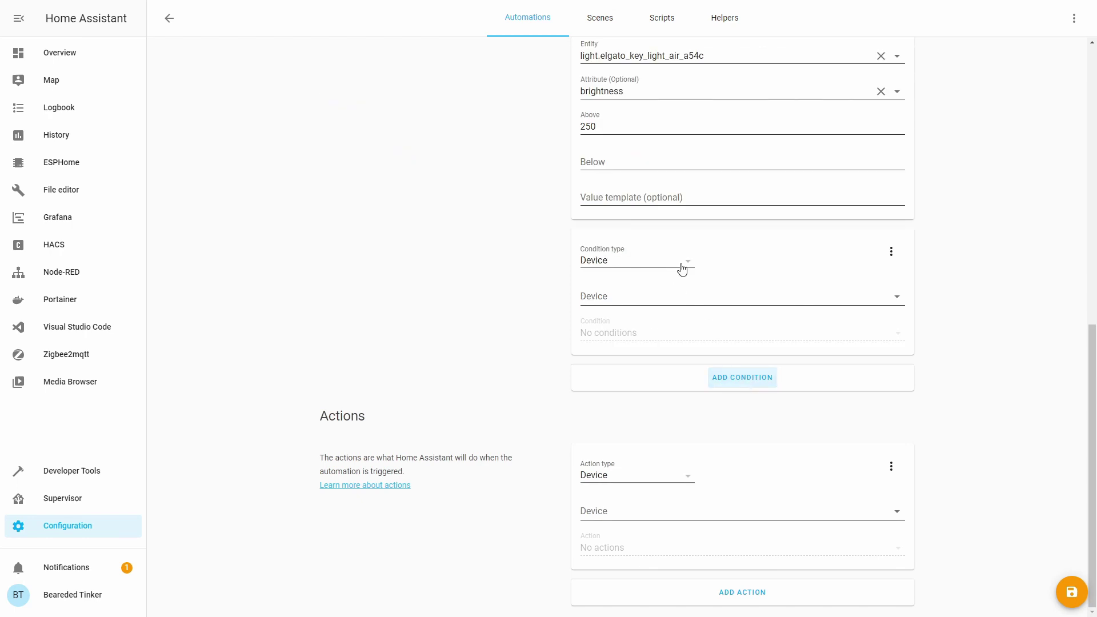
{"action": "scroll", "coordinate": [683, 269], "scroll_direction": "up", "scroll_amount": 1}
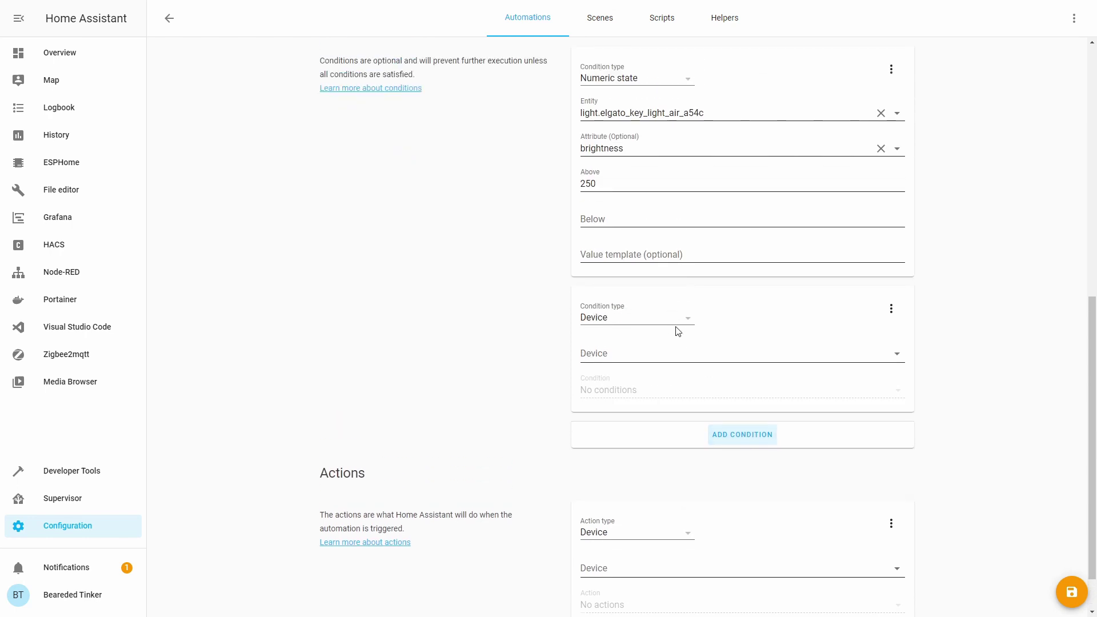
{"action": "left_click", "coordinate": [676, 323]}
{"action": "left_click", "coordinate": [655, 455]}
{"action": "left_click", "coordinate": [683, 352]}
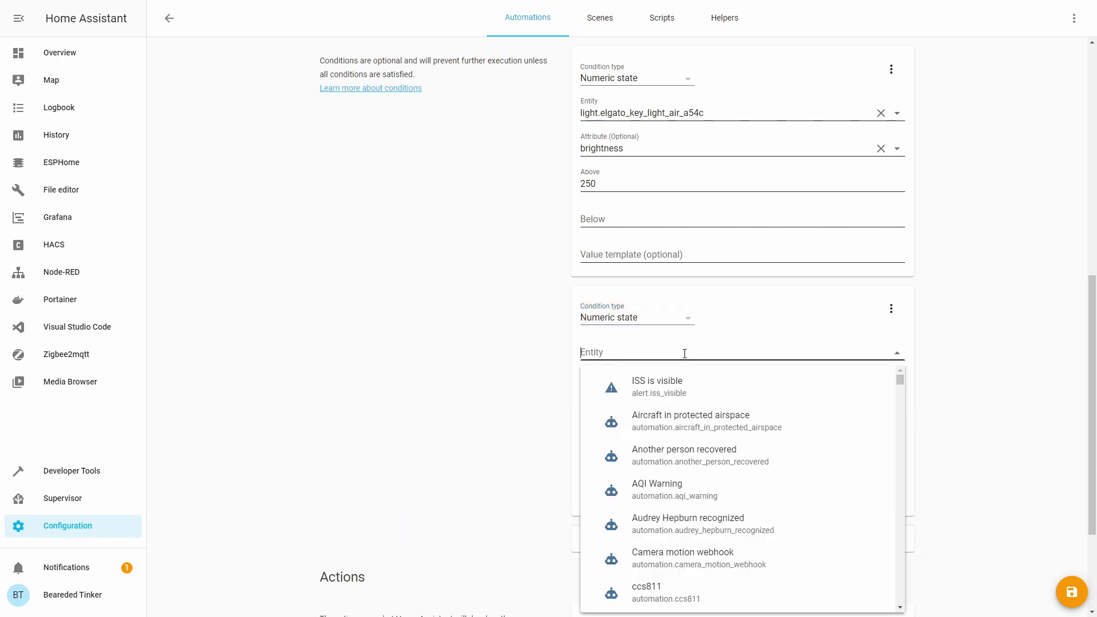
{"action": "type", "text": "el"}
{"action": "left_click", "coordinate": [657, 591]}
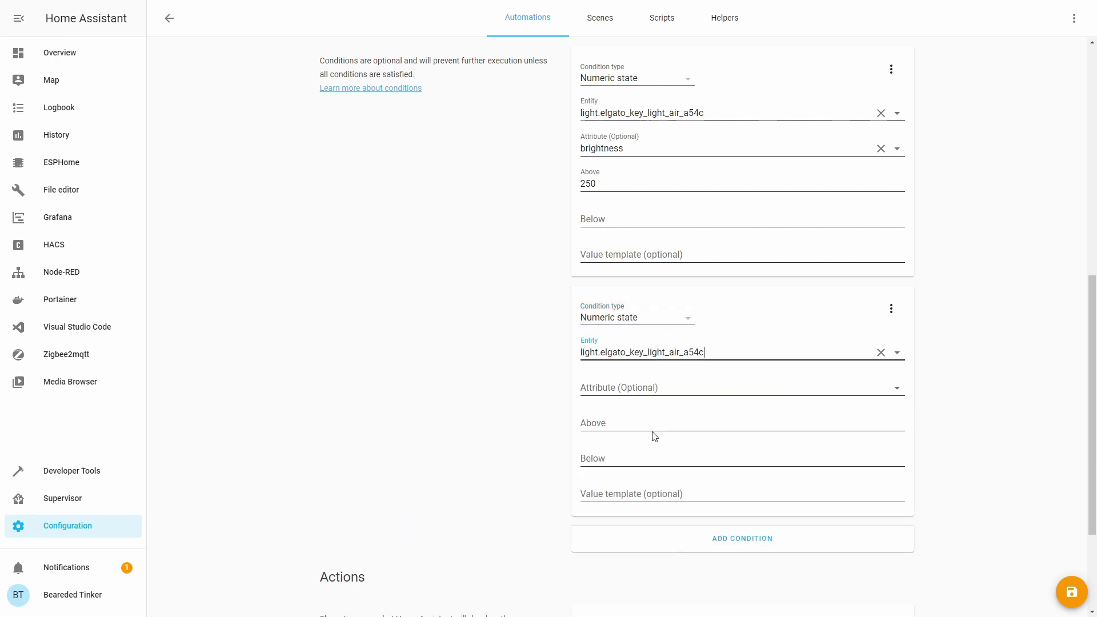
{"action": "left_click", "coordinate": [646, 391]}
{"action": "left_click", "coordinate": [650, 476]}
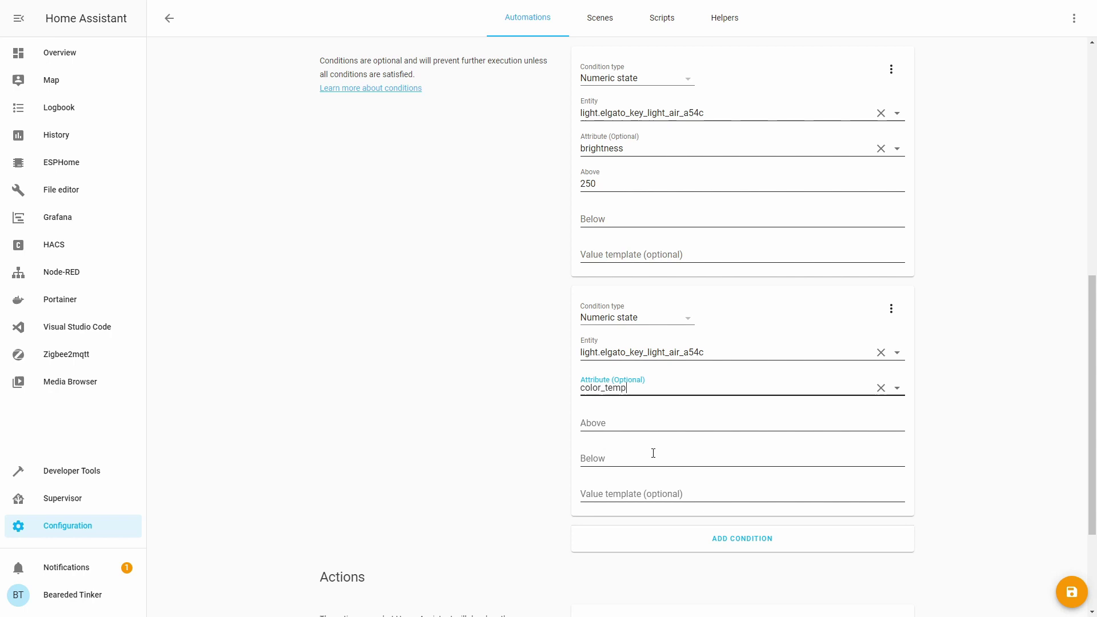
{"action": "left_click", "coordinate": [643, 423]}
{"action": "left_click", "coordinate": [618, 462]}
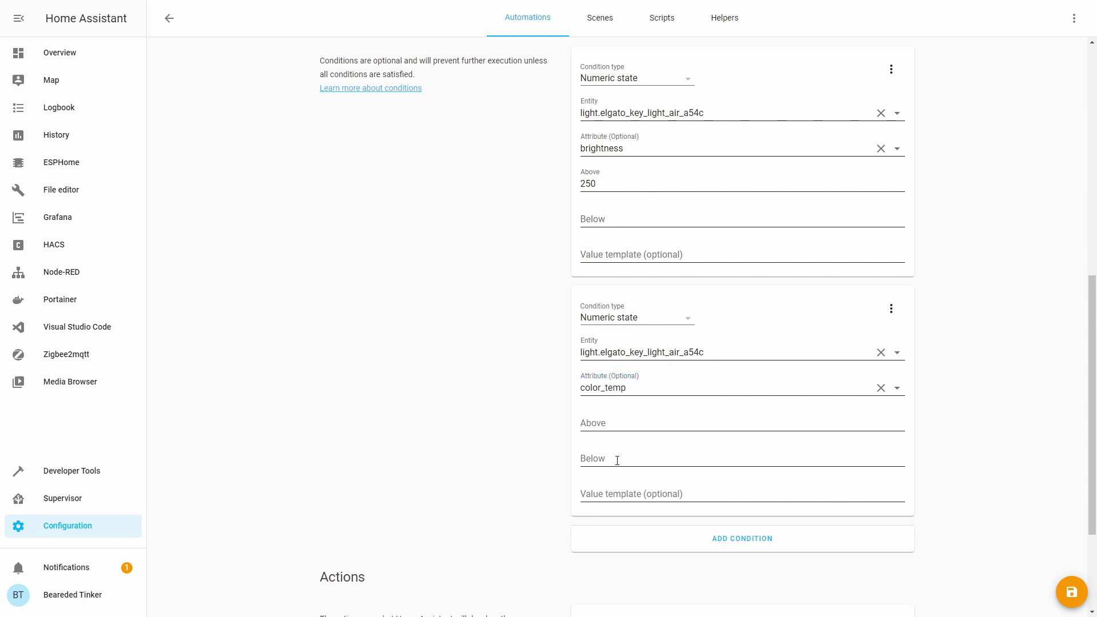
{"action": "left_click", "coordinate": [596, 457]}
{"action": "type", "text": "1"}
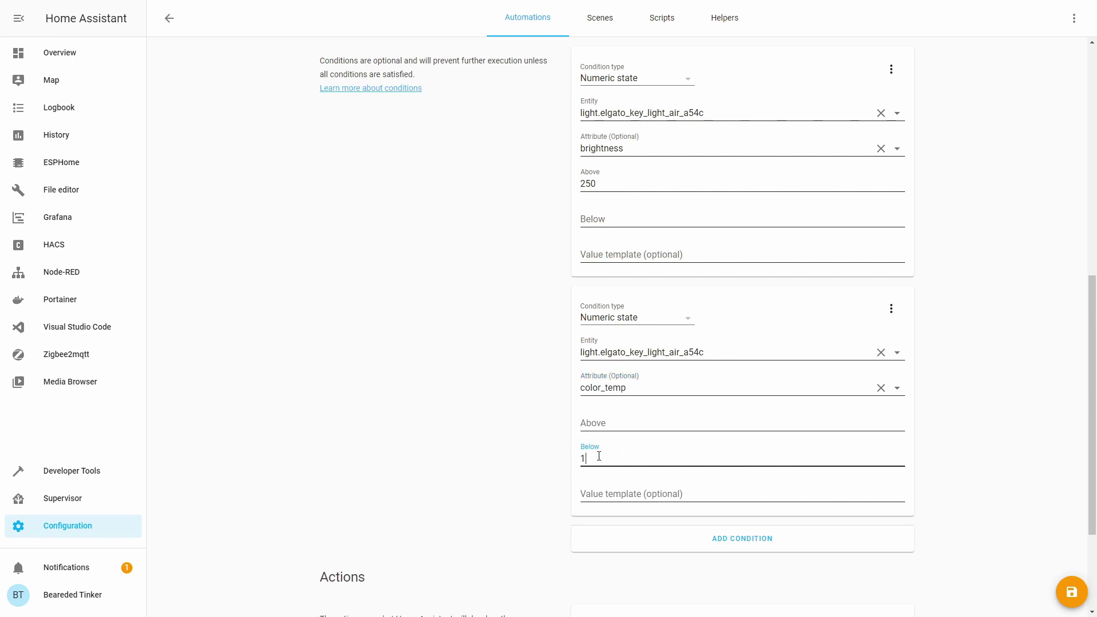
{"action": "type", "text": "50"}
{"action": "scroll", "coordinate": [620, 456], "scroll_direction": "down", "scroll_amount": 3}
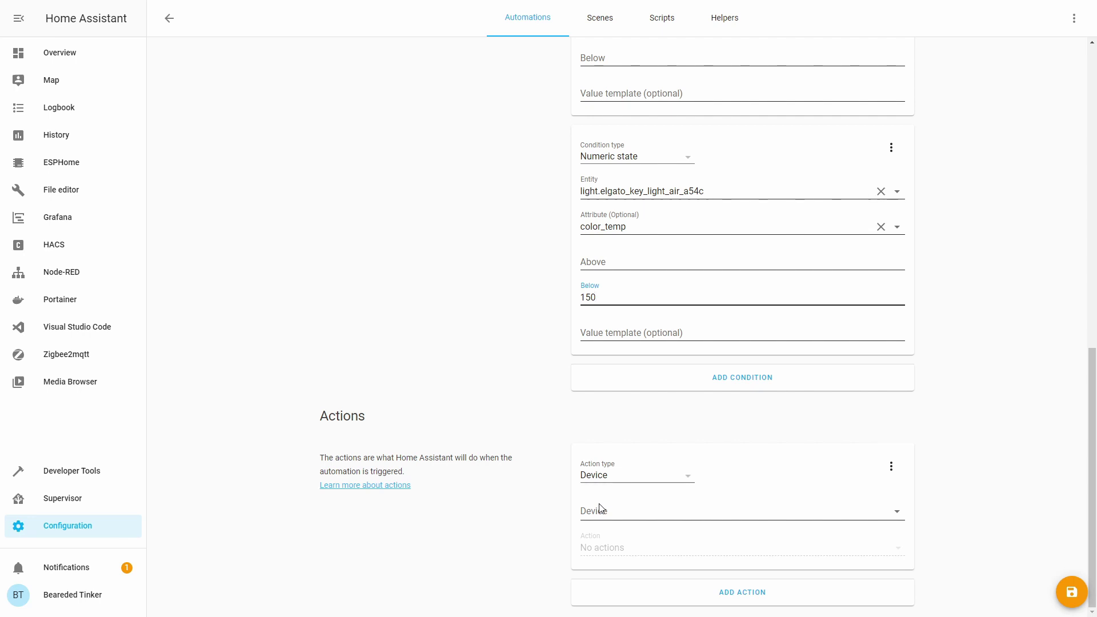
Step: Add a notify.persistent_notification action with message 'Stream is about to start! Grab a drink!' and save
{"action": "left_click", "coordinate": [690, 484]}
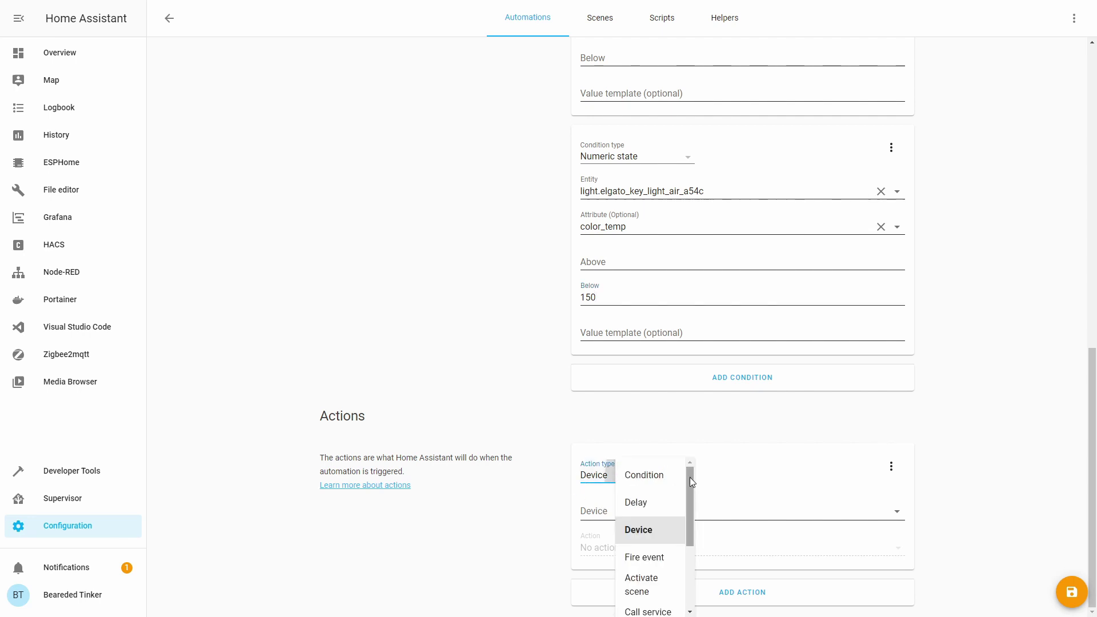
{"action": "left_click", "coordinate": [645, 610]}
{"action": "left_click", "coordinate": [642, 511]}
{"action": "type", "text": "no"}
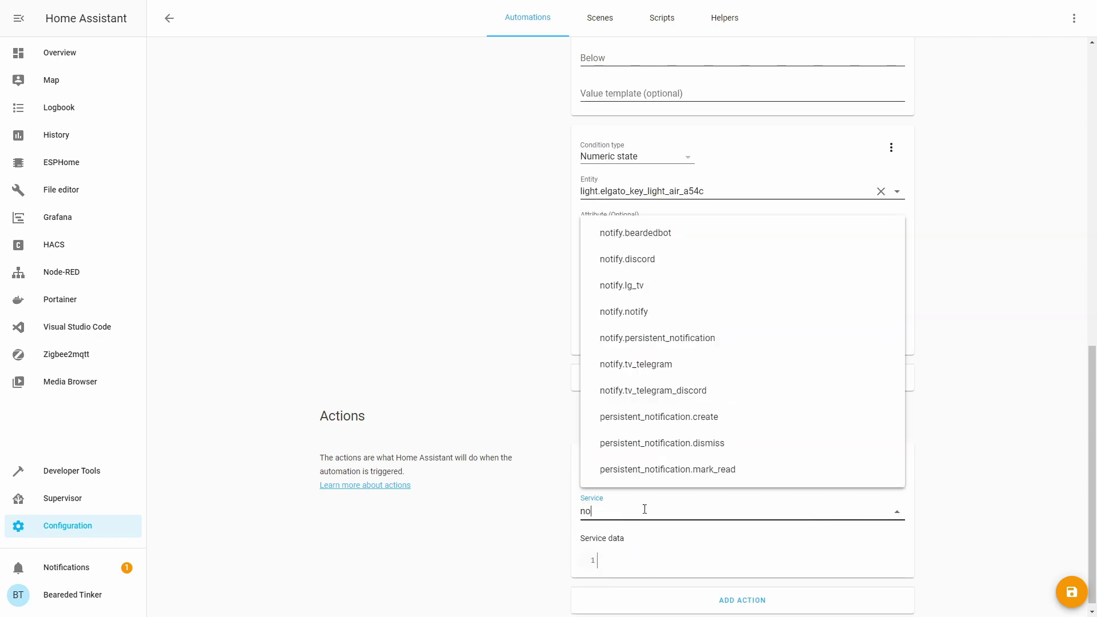
{"action": "left_click", "coordinate": [656, 338]}
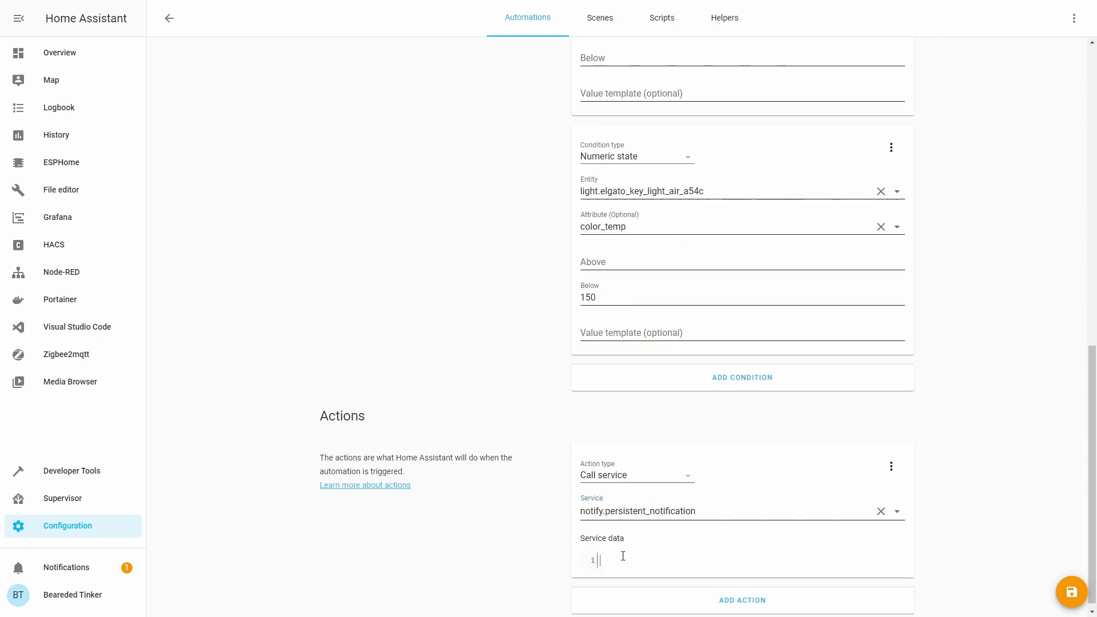
{"action": "type", "text": "message: Stream is about to start"}
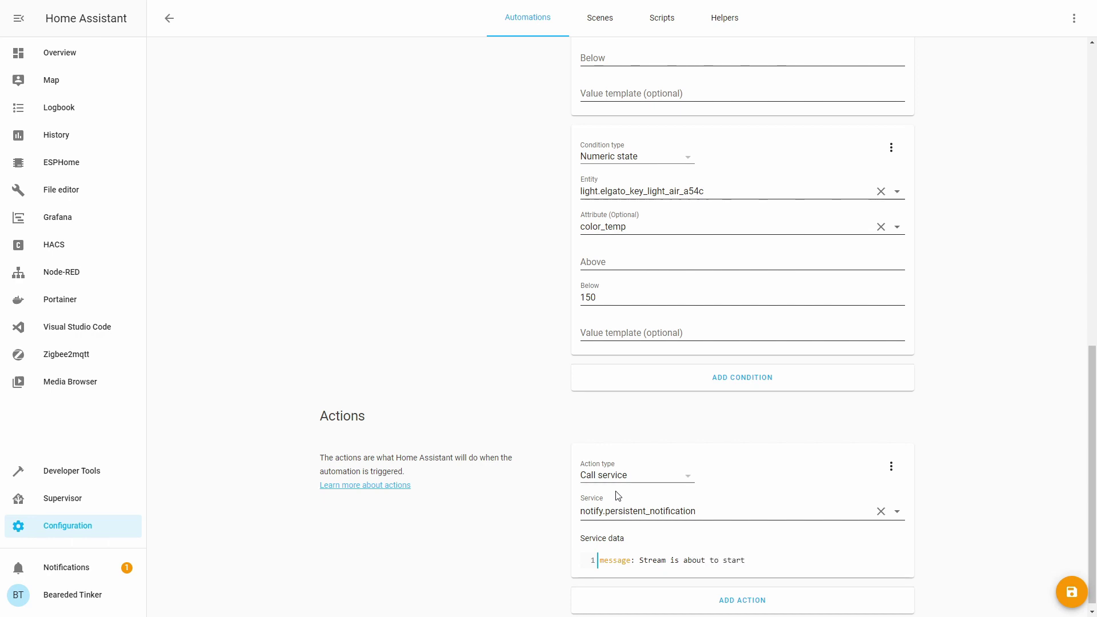
{"action": "type", "text": "! Grab a drink!"}
{"action": "left_click", "coordinate": [1071, 592]}
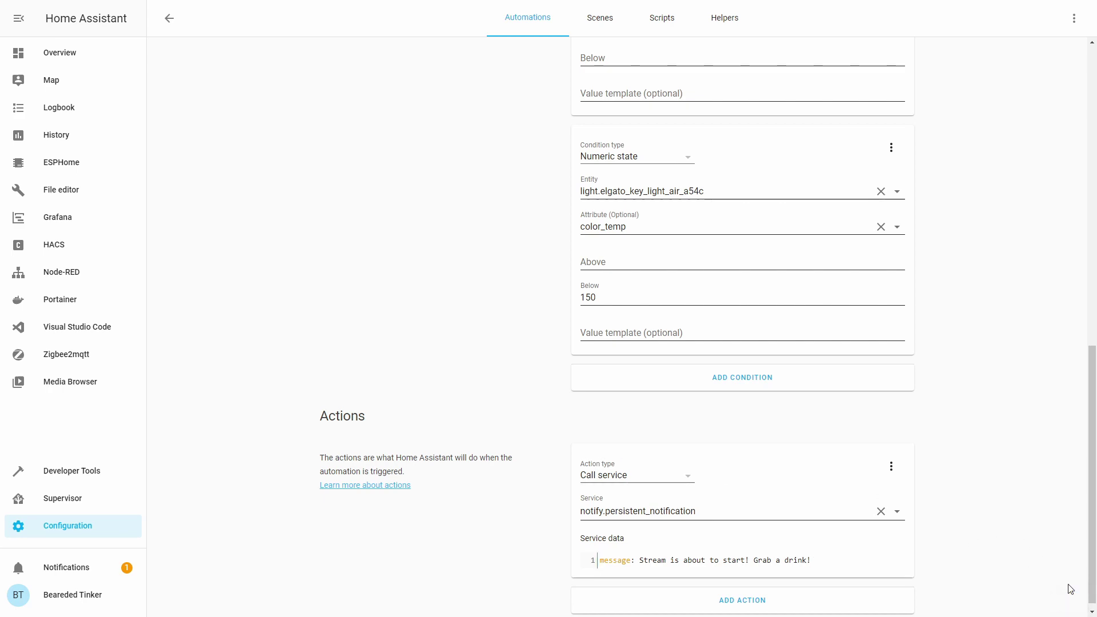
{"action": "left_click", "coordinate": [169, 19]}
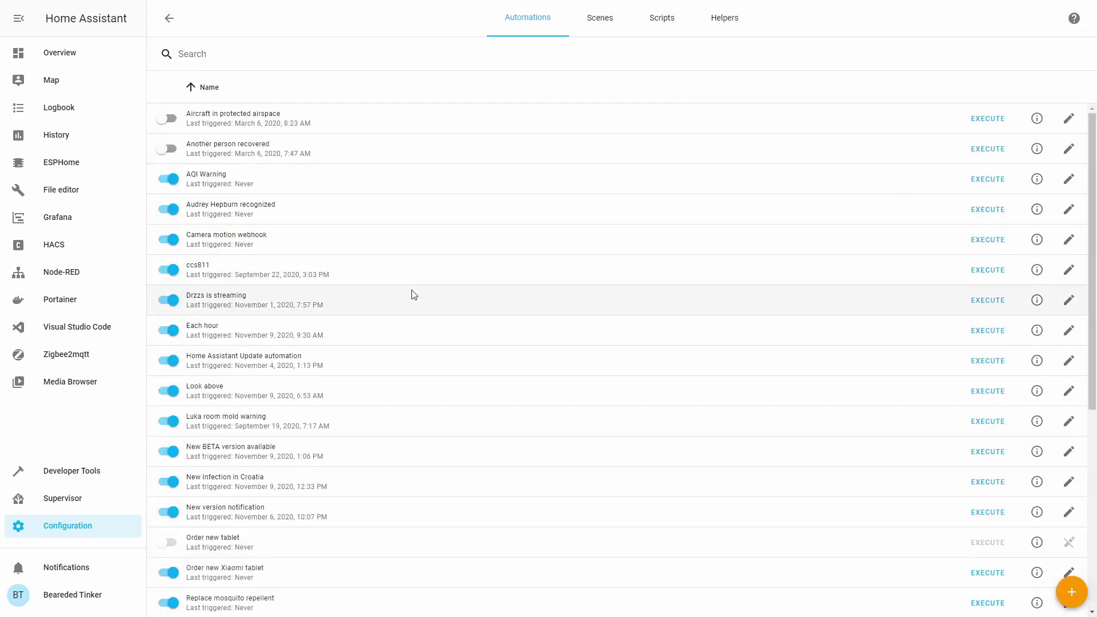
Step: Dismiss the 'Stream is about to start! Grab a drink!' notification from the notifications panel
{"action": "scroll", "coordinate": [338, 425], "scroll_direction": "down", "scroll_amount": 3}
{"action": "scroll", "coordinate": [336, 428], "scroll_direction": "down", "scroll_amount": 1}
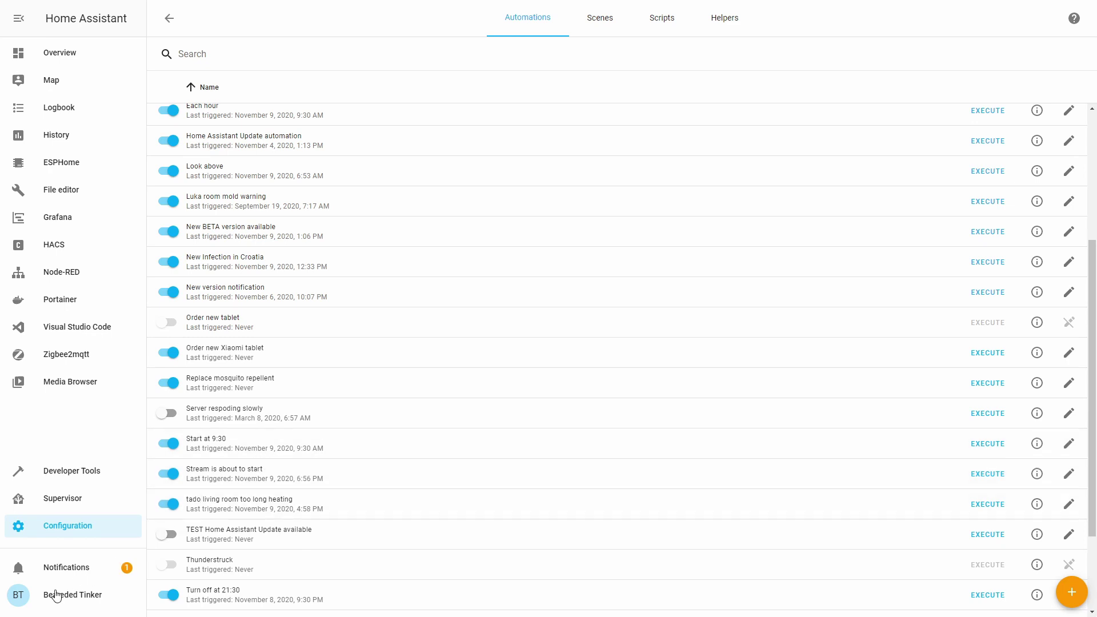
{"action": "left_click", "coordinate": [65, 571]}
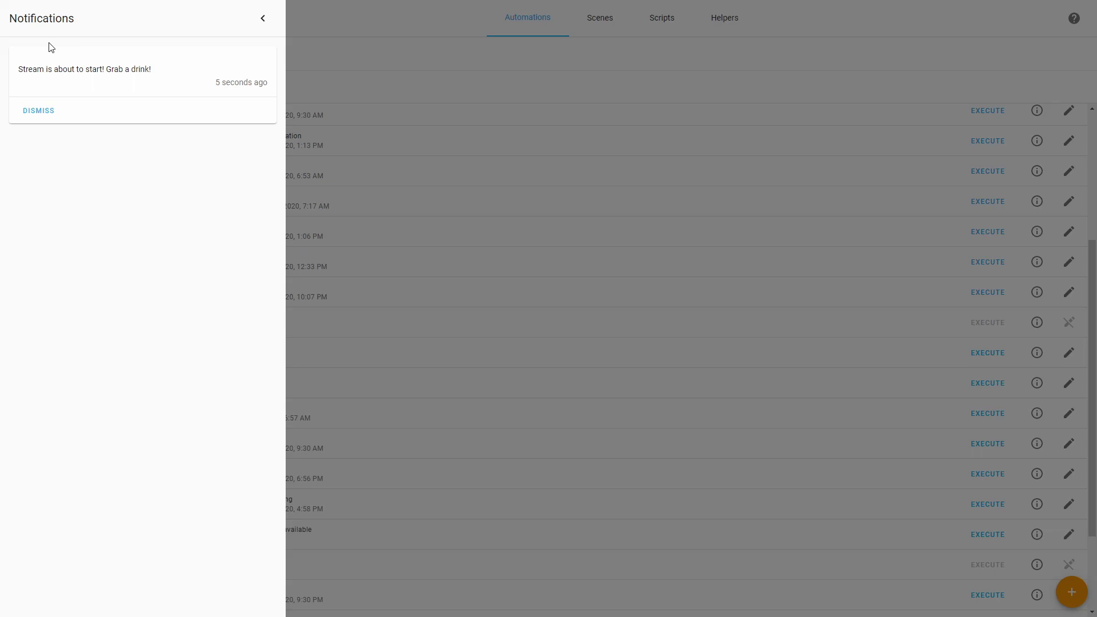
{"action": "left_click", "coordinate": [29, 114]}
{"action": "left_click", "coordinate": [263, 18]}
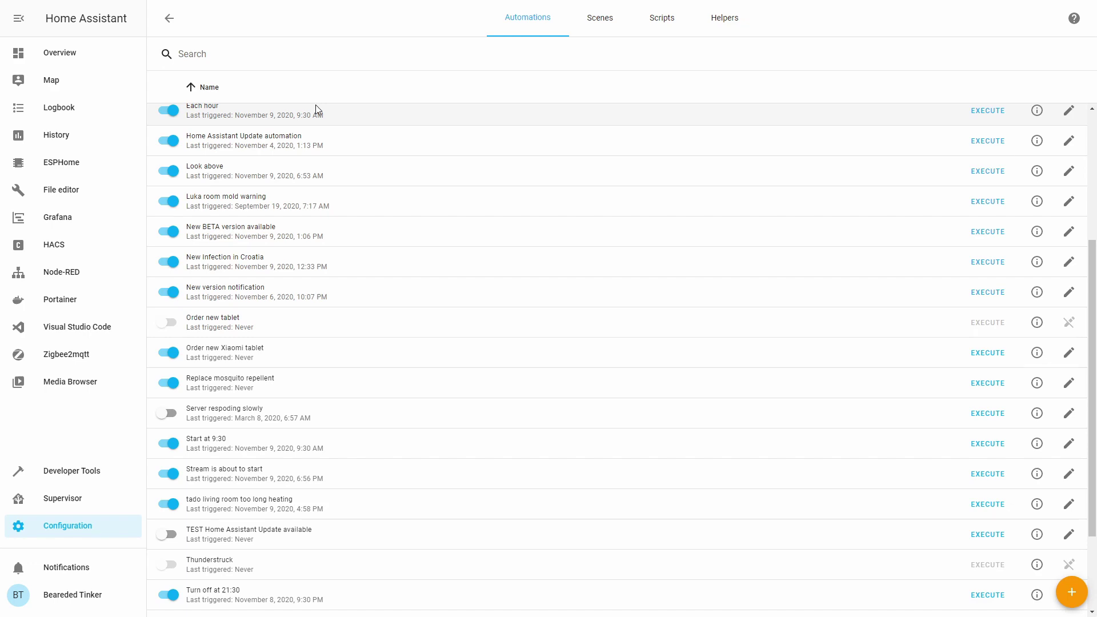
Step: Start a blank automation and rename it 'Forgot lights - again'
{"action": "left_click", "coordinate": [1073, 593]}
{"action": "left_click", "coordinate": [423, 407]}
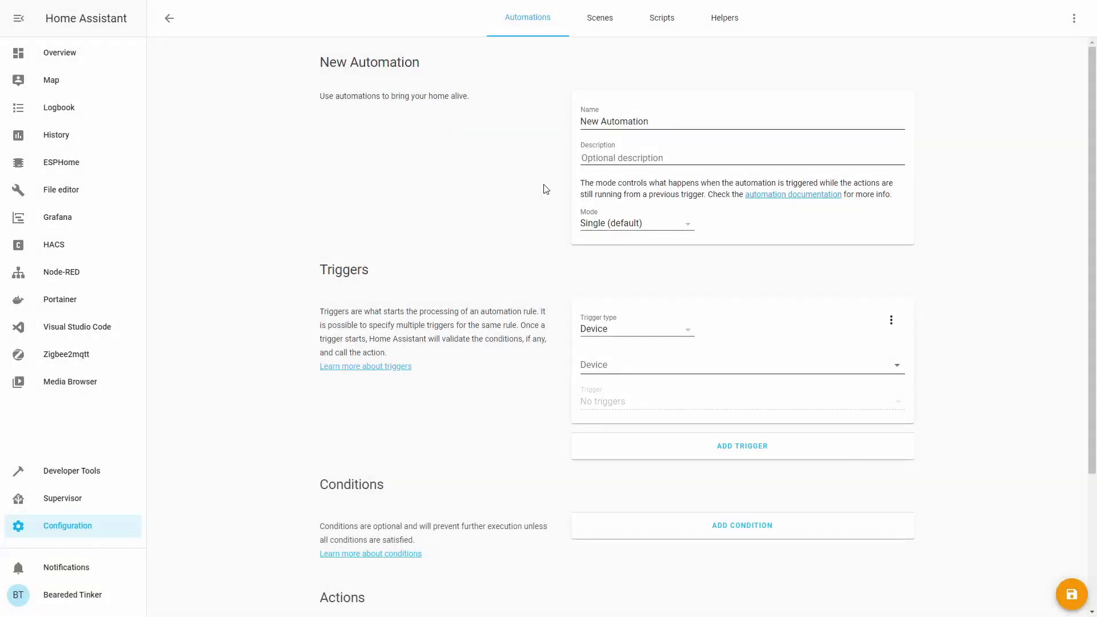
{"action": "left_click", "coordinate": [677, 114]}
{"action": "left_click_drag", "start_coordinate": [673, 120], "coordinate": [542, 131]}
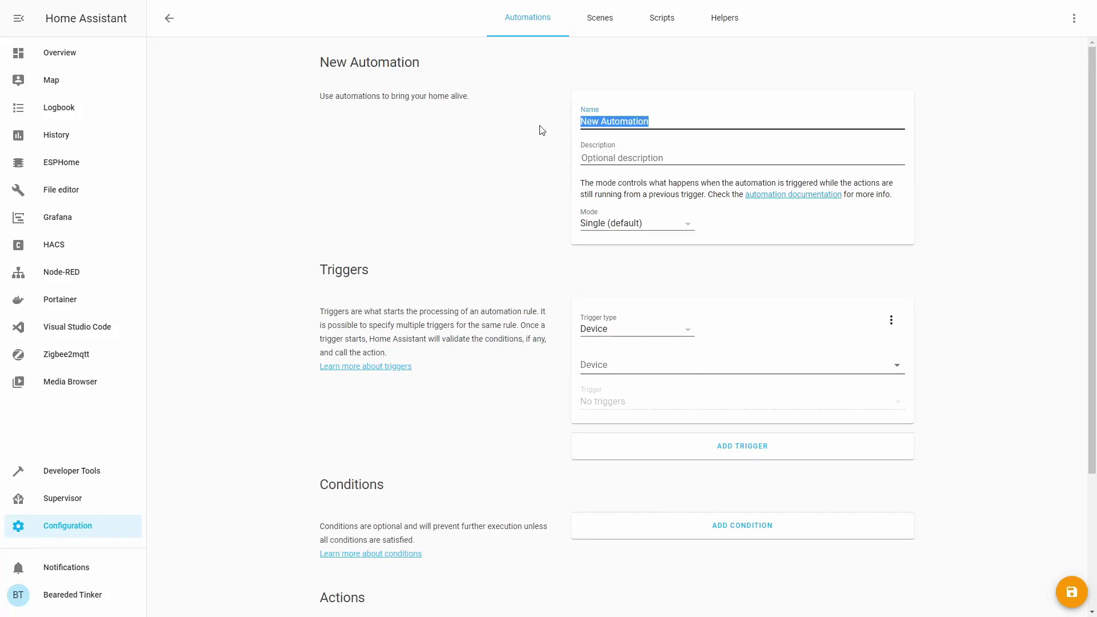
{"action": "type", "text": "Forgo"}
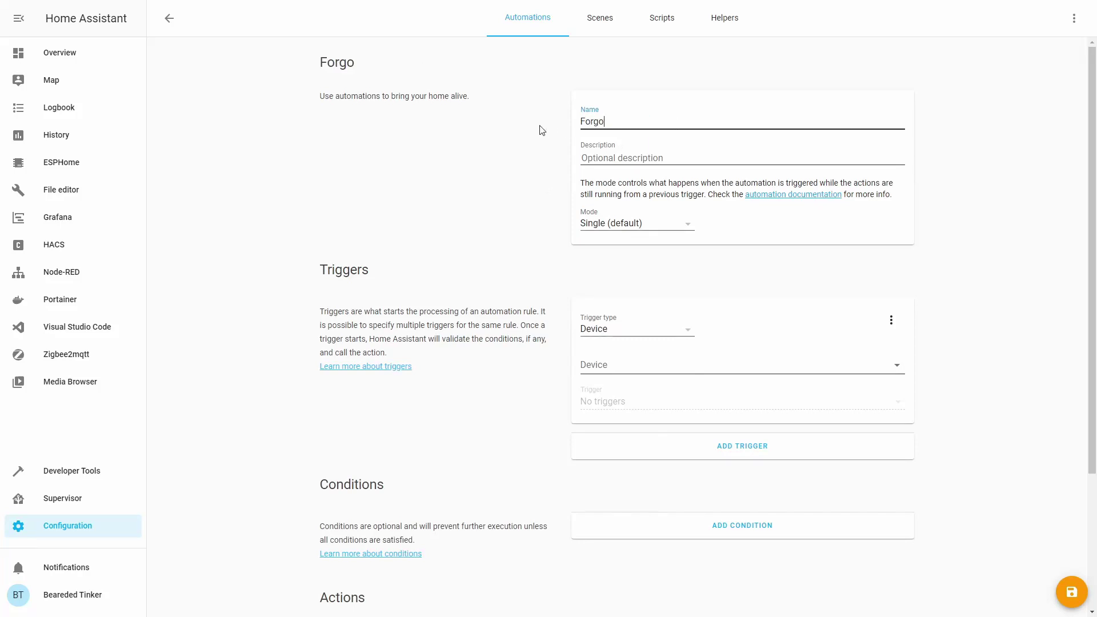
{"action": "type", "text": "t lights - again"}
Step: Add a Time trigger firing at 22:45:00
{"action": "left_click", "coordinate": [688, 333]}
{"action": "scroll", "coordinate": [648, 486], "scroll_direction": "down", "scroll_amount": 3}
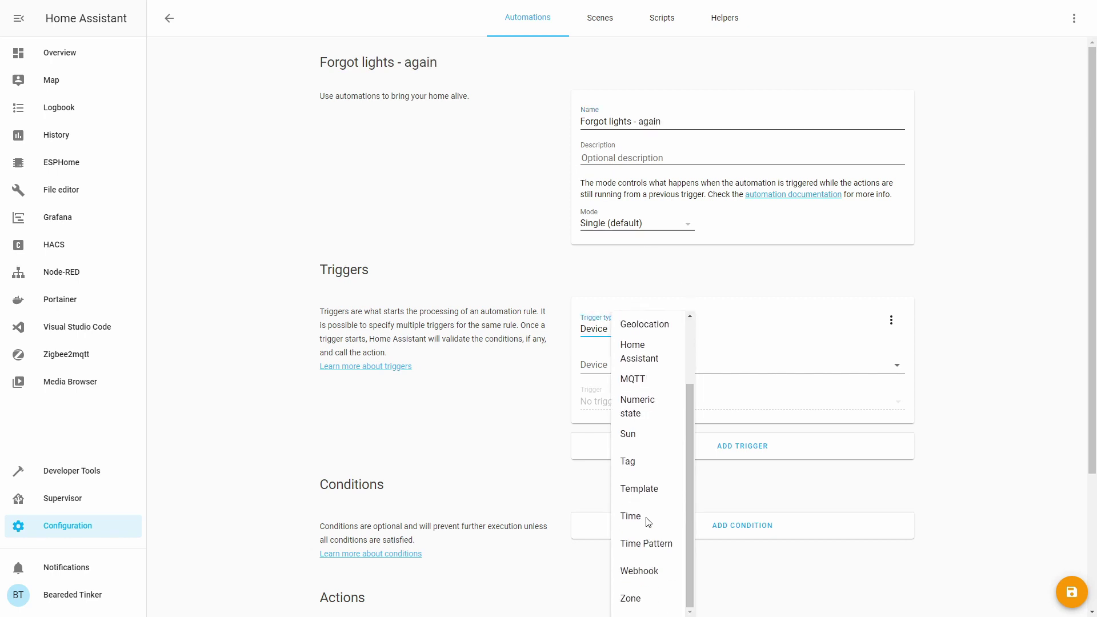
{"action": "left_click", "coordinate": [642, 516]}
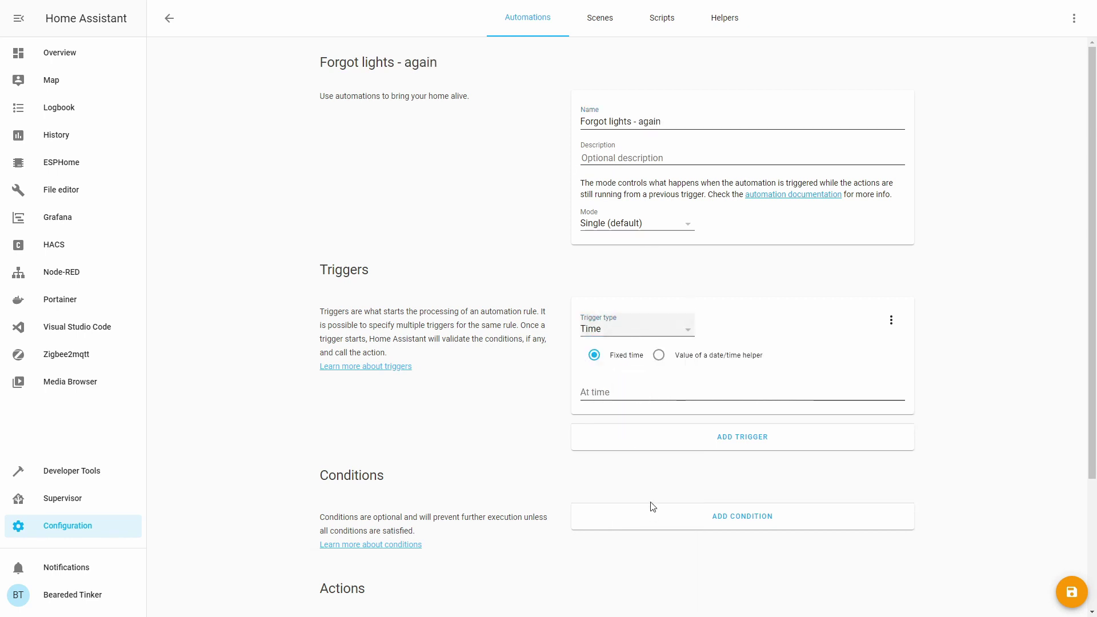
{"action": "left_click", "coordinate": [616, 392]}
{"action": "type", "text": "22:"}
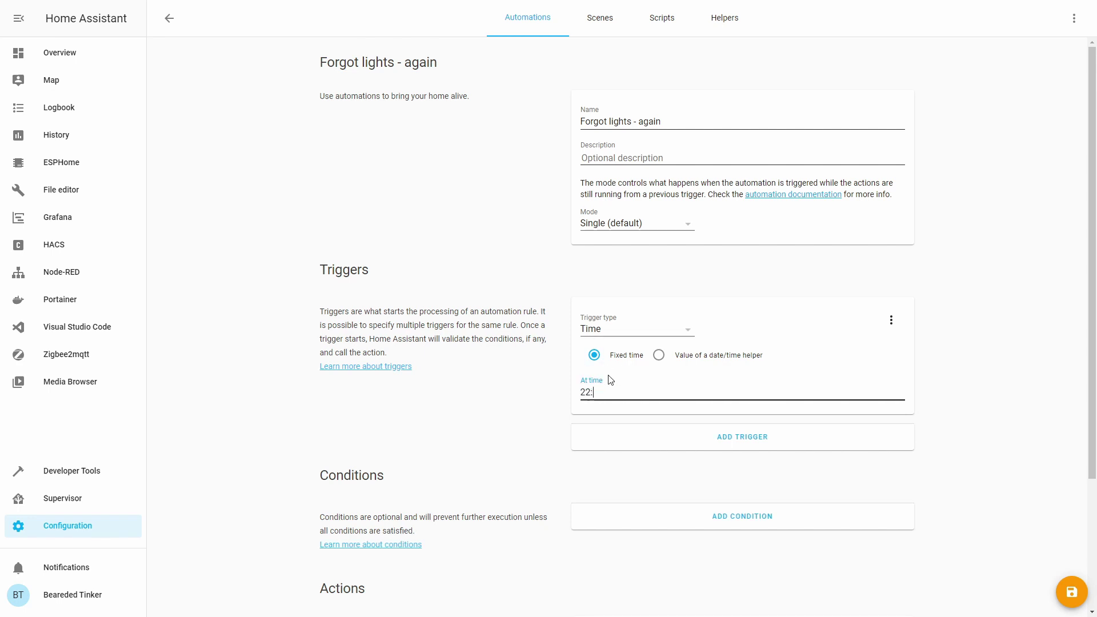
{"action": "type", "text": "45:00"}
{"action": "scroll", "coordinate": [788, 379], "scroll_direction": "down", "scroll_amount": 3}
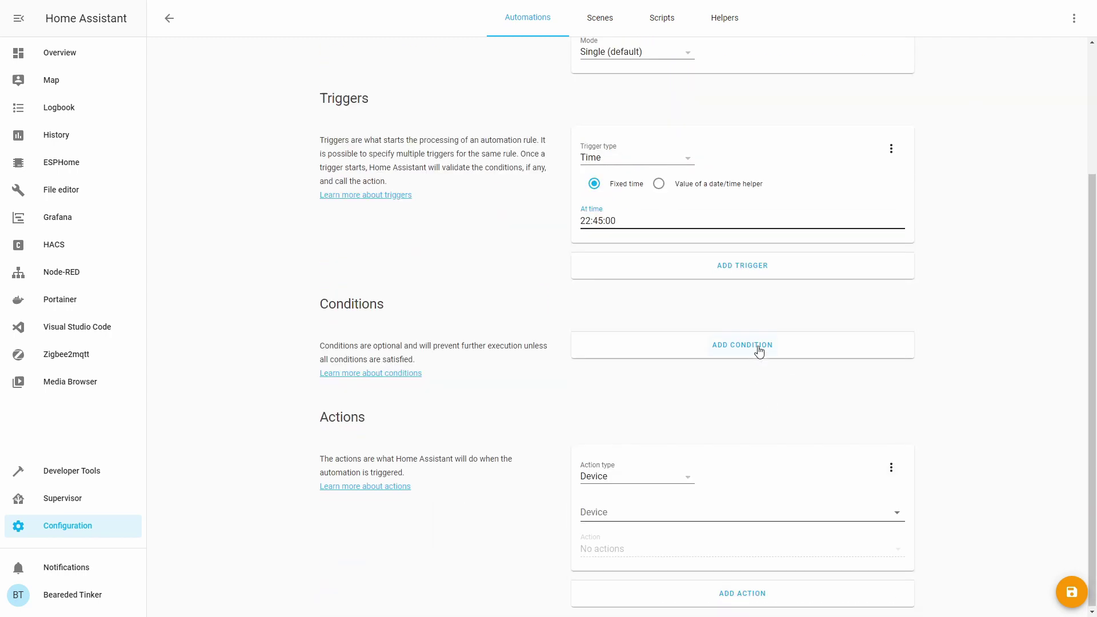
Step: Add a device condition requiring Elgato Key Light Air to be on
{"action": "left_click", "coordinate": [759, 351]}
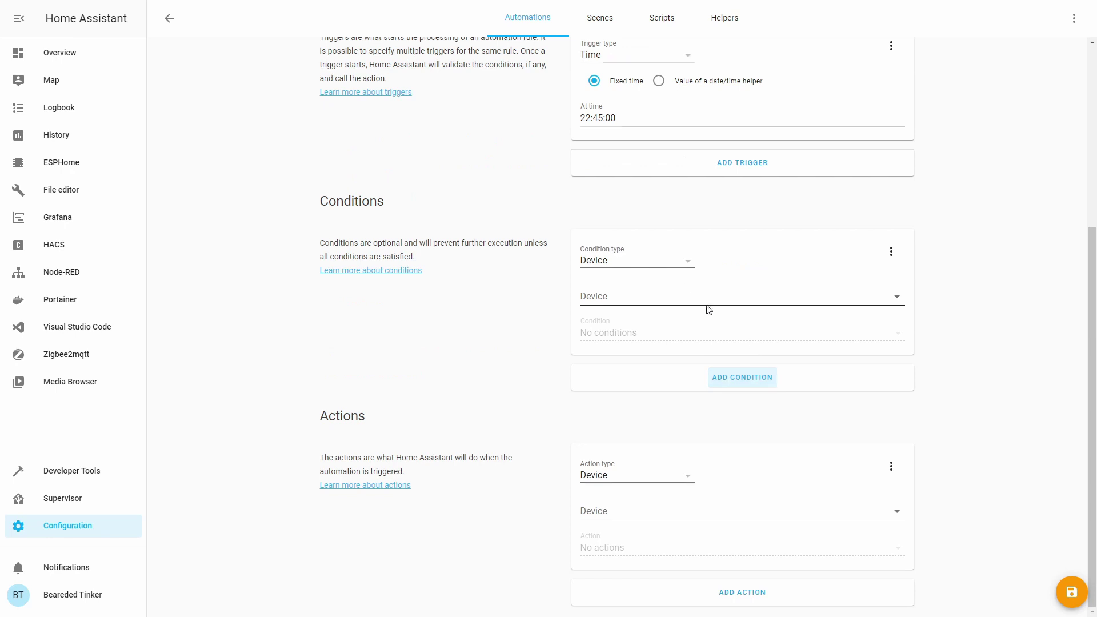
{"action": "left_click", "coordinate": [656, 296]}
{"action": "type", "text": "el"}
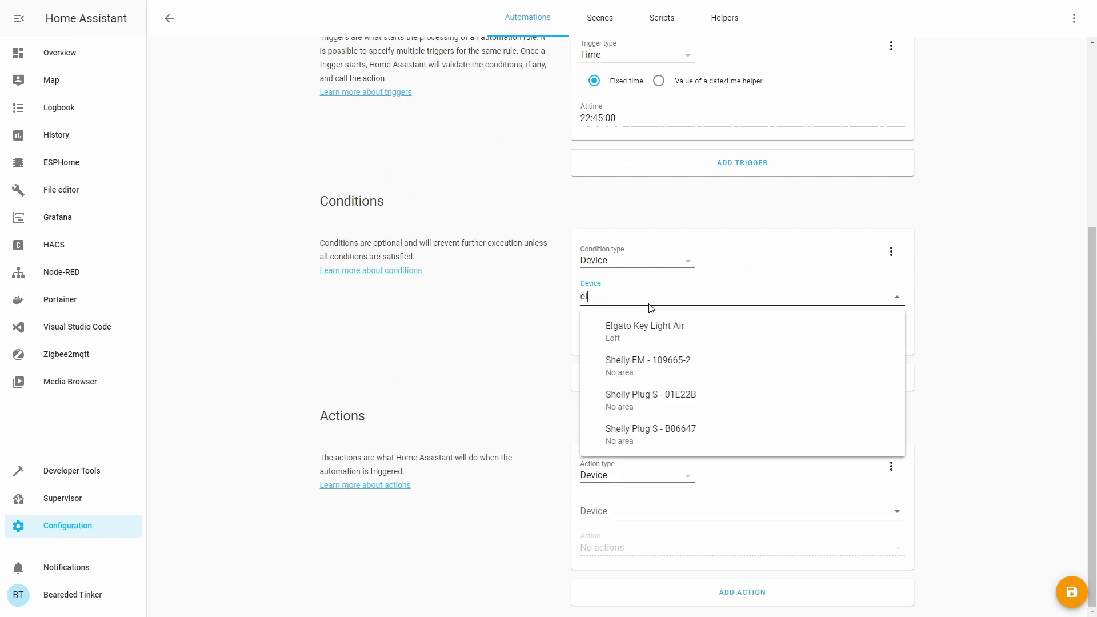
{"action": "left_click", "coordinate": [659, 337]}
{"action": "left_click", "coordinate": [739, 335]}
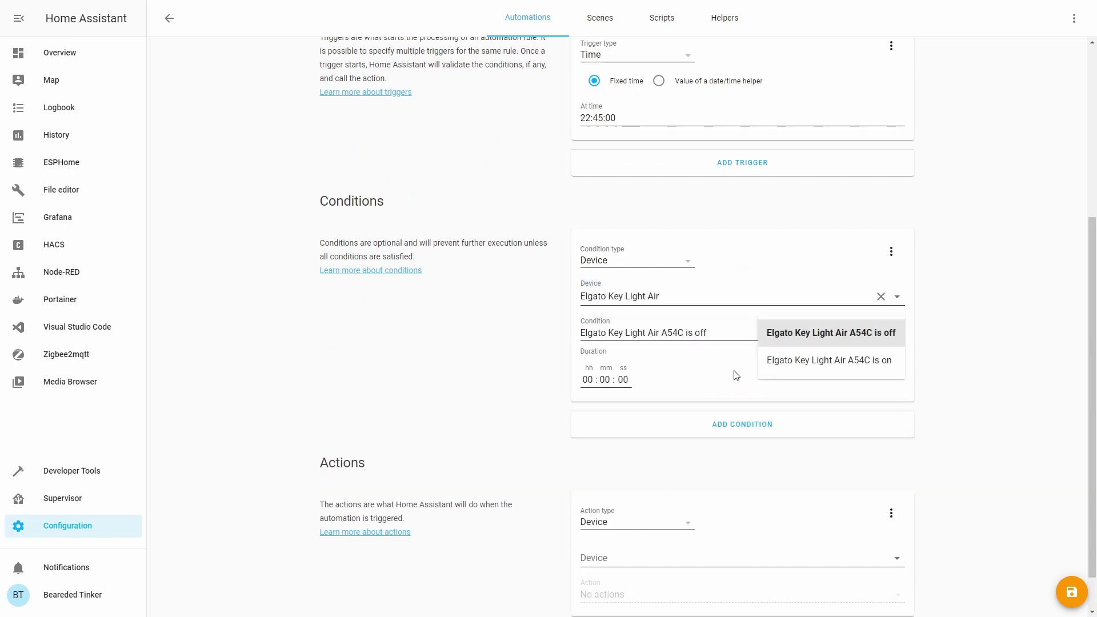
{"action": "left_click", "coordinate": [774, 369]}
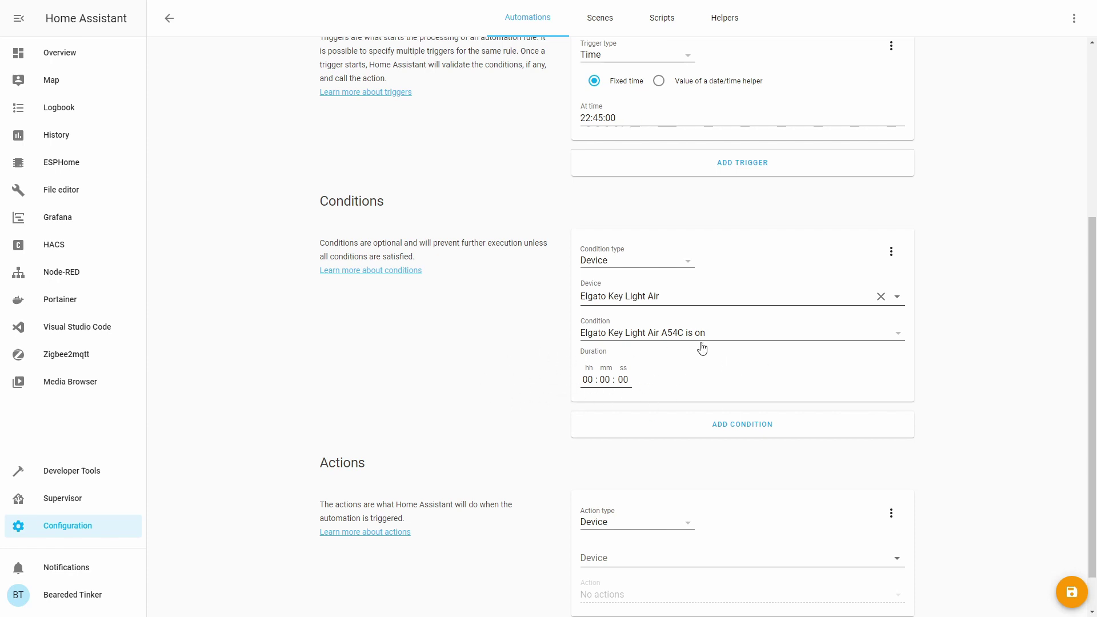
Step: Set the action to turn off Elgato Key Light Air and save the automation
{"action": "scroll", "coordinate": [725, 367], "scroll_direction": "down", "scroll_amount": 1}
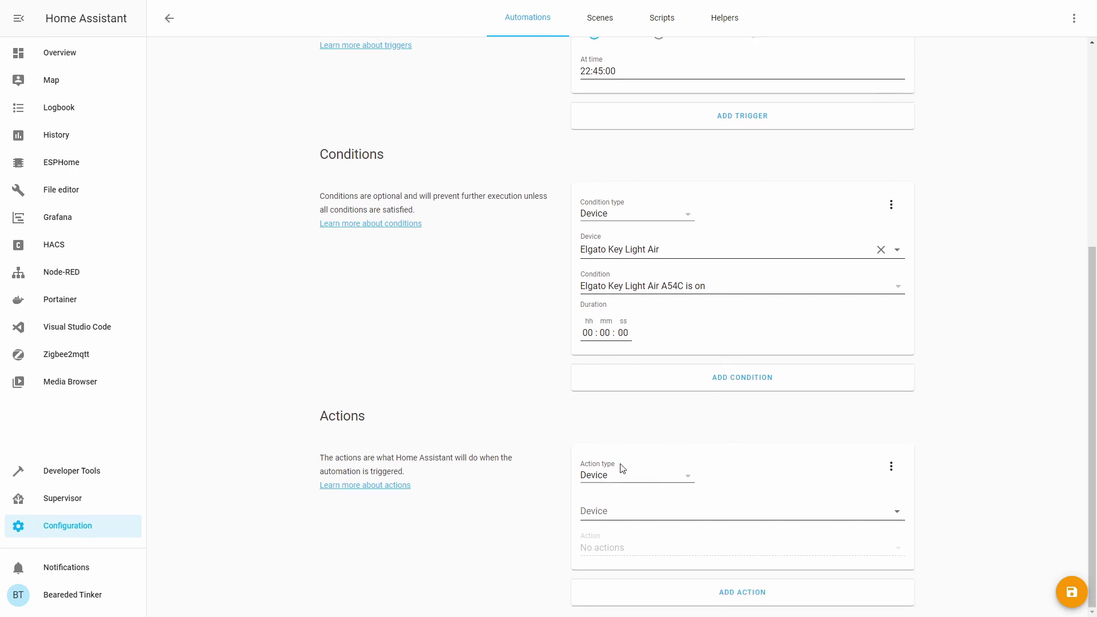
{"action": "left_click", "coordinate": [633, 510]}
{"action": "type", "text": "e"}
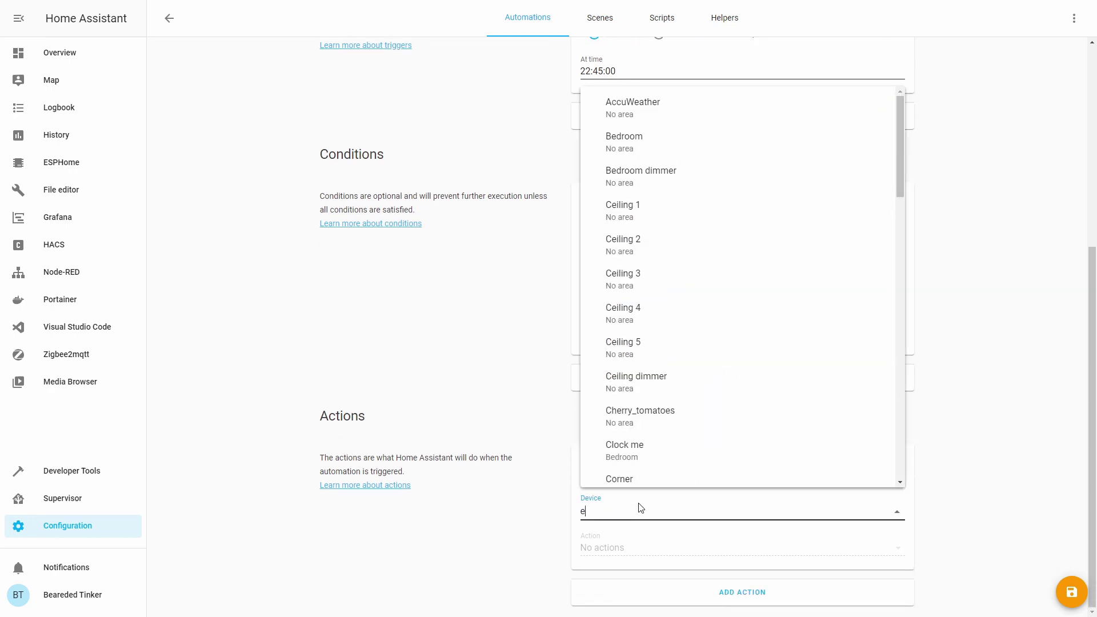
{"action": "type", "text": "l"}
{"action": "left_click", "coordinate": [683, 370]}
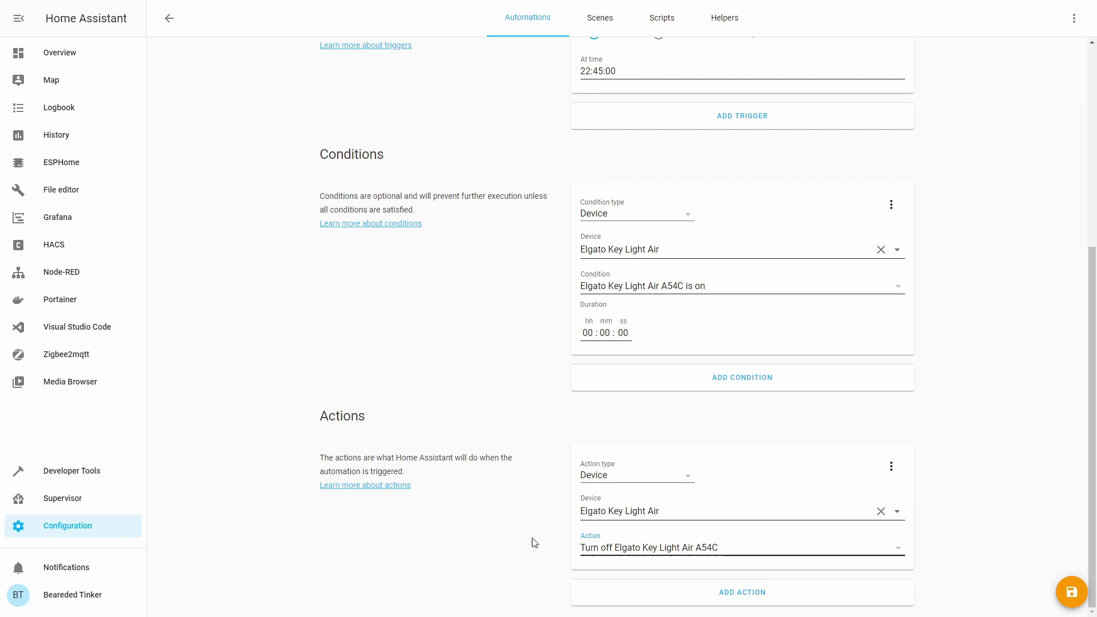
{"action": "left_click", "coordinate": [1070, 592]}
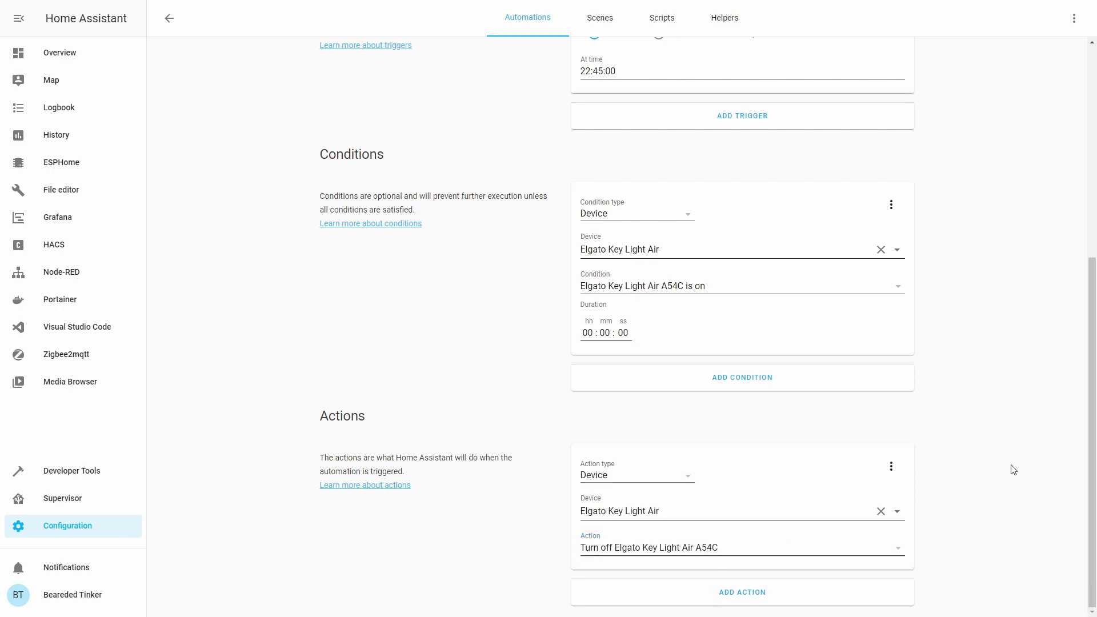